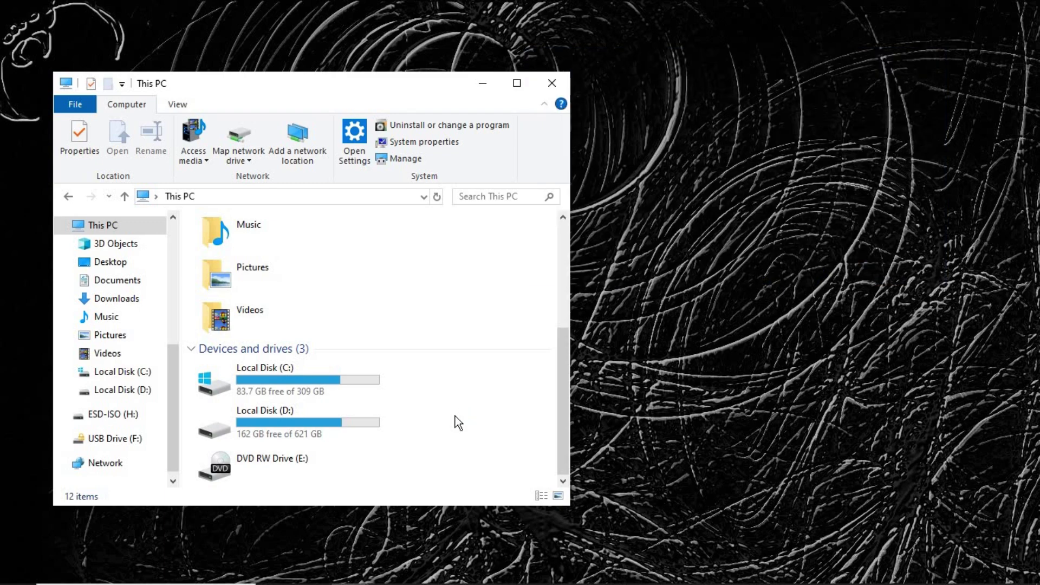
- Select the lock-marked USB Drive (F:) under Devices and drives in This PC
{"action": "left_click", "coordinate": [258, 459]}
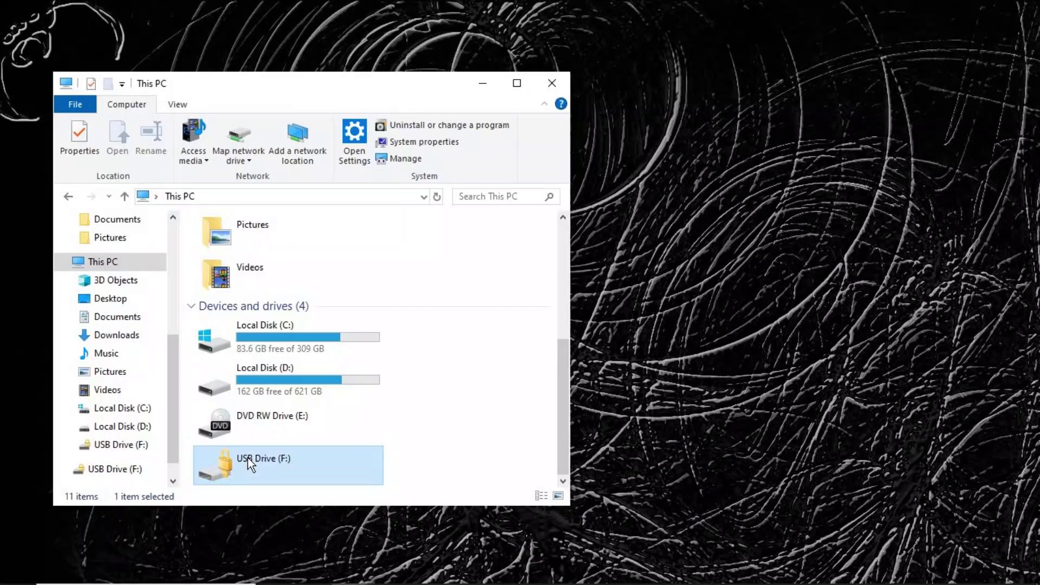
- Open the locked USB Drive (F:) and expand the BitLocker prompt's More options
{"action": "double_click", "coordinate": [248, 457]}
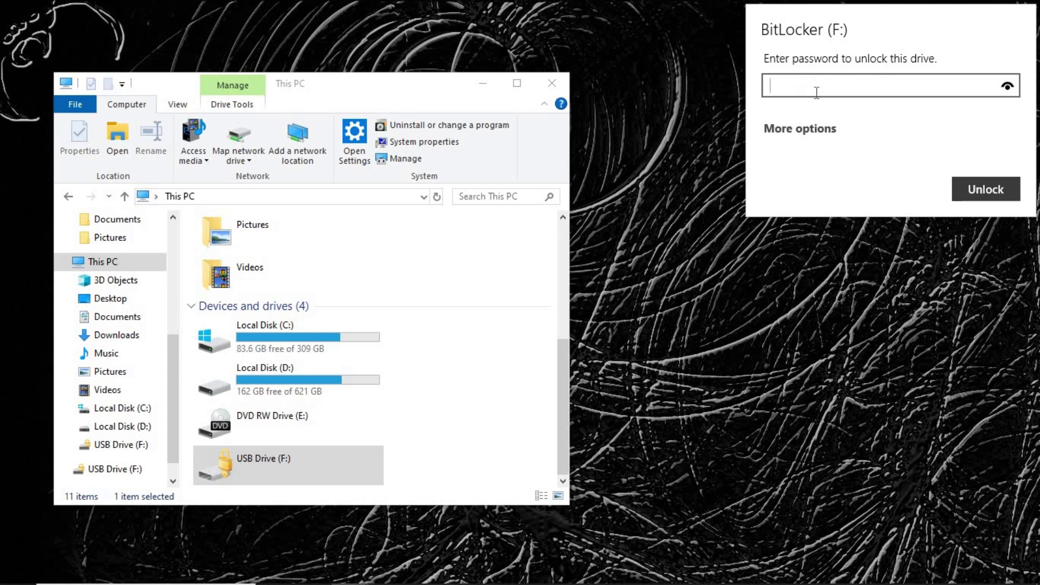
{"action": "left_click", "coordinate": [804, 132]}
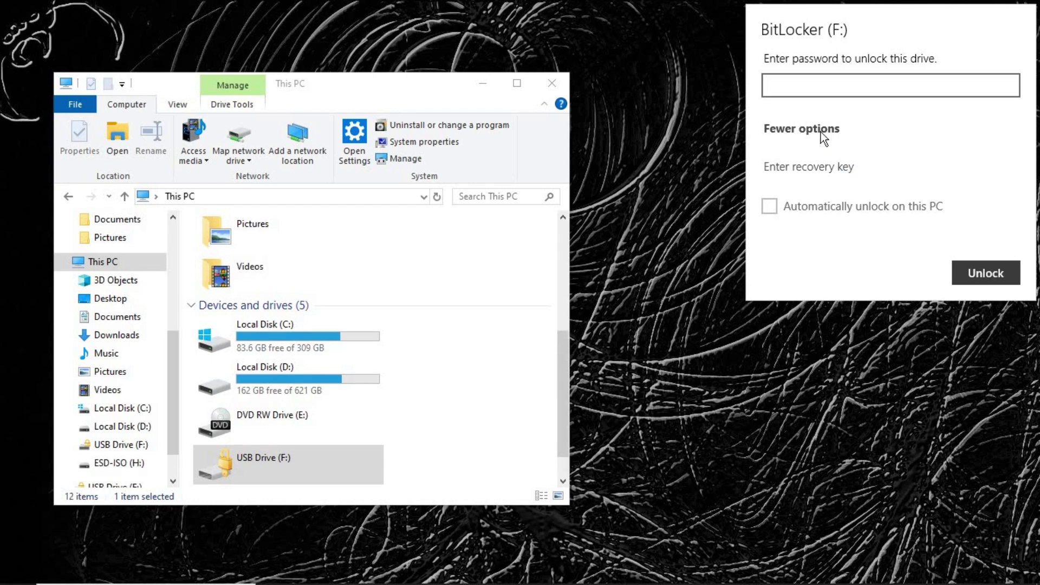
- Dismiss the BitLocker prompt and open ESD-ISO (H:) to the BitLocker Recovery Key file
{"action": "left_click", "coordinate": [564, 389]}
{"action": "scroll", "coordinate": [407, 394], "scroll_direction": "down", "scroll_amount": 1}
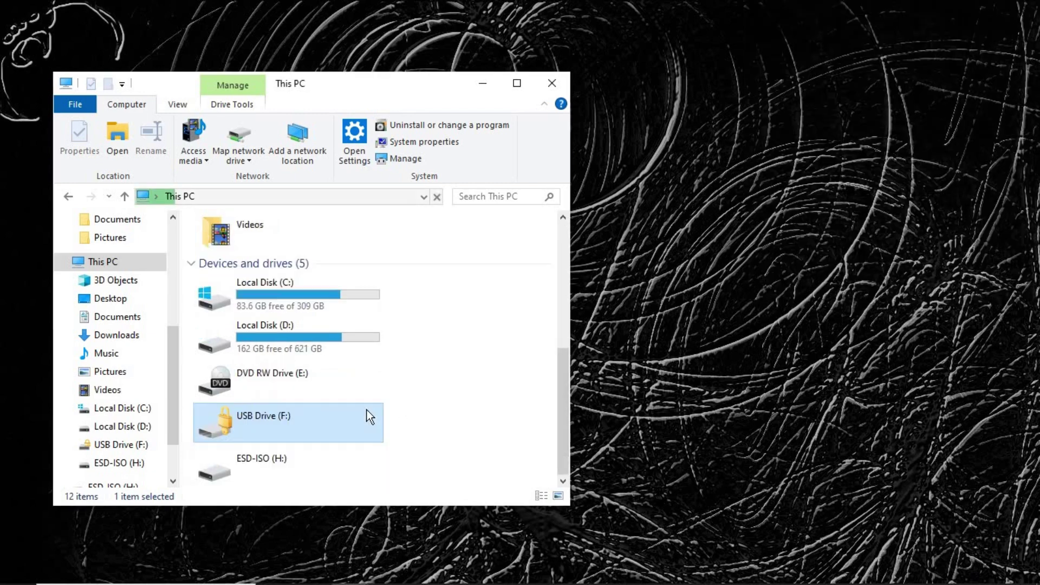
{"action": "left_click", "coordinate": [288, 466]}
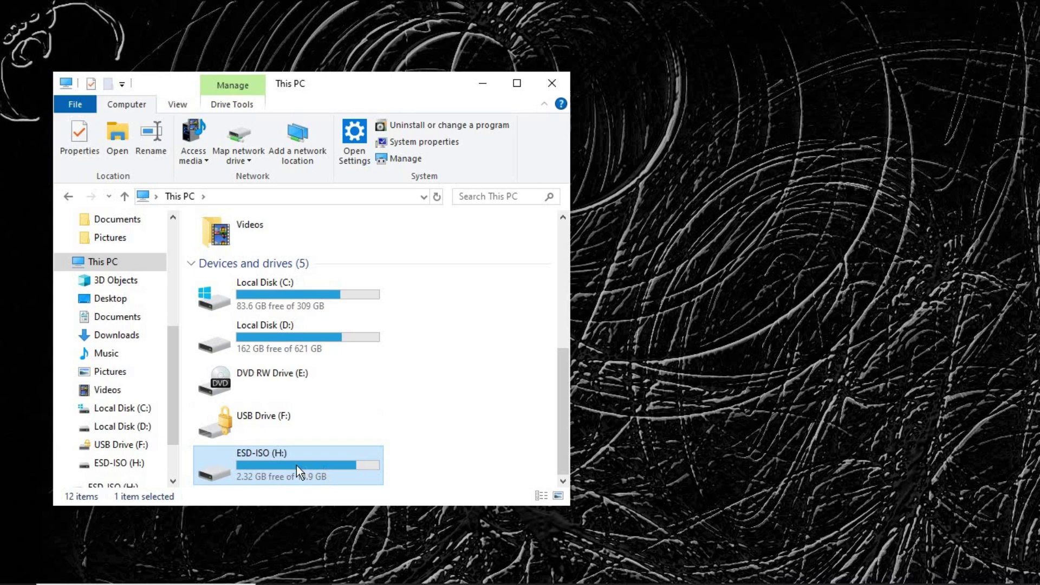
{"action": "double_click", "coordinate": [297, 466]}
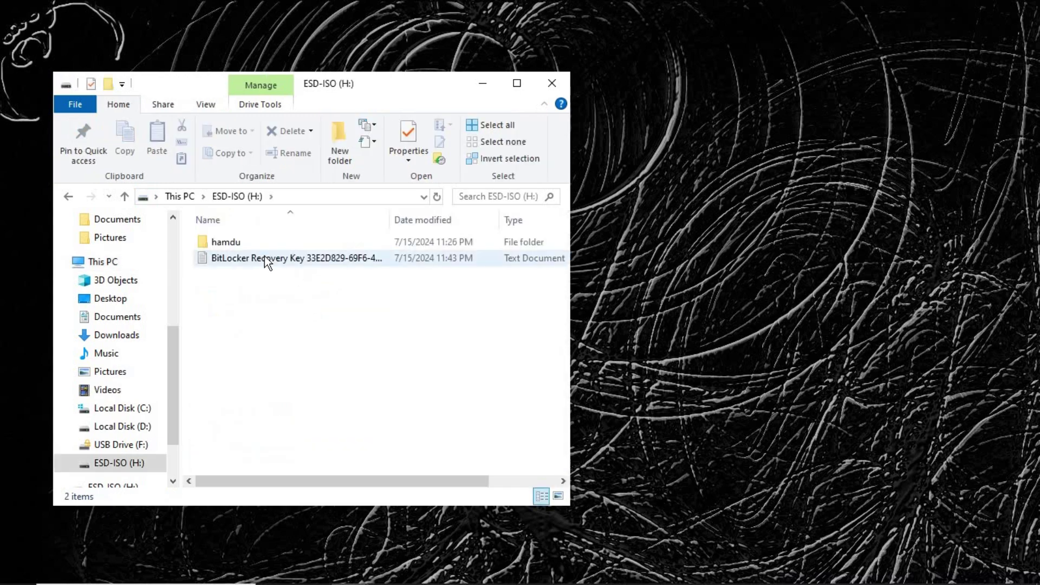
{"action": "double_click", "coordinate": [263, 257]}
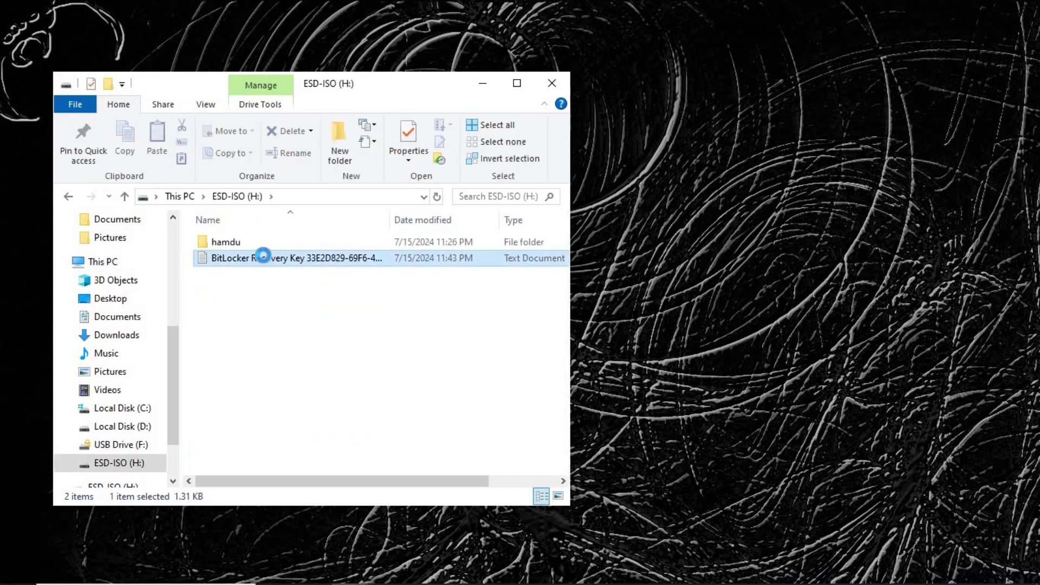
- Open the BitLocker Recovery Key file in Notepad, select the 48-digit key, and place Notepad beside Explorer
{"action": "double_click", "coordinate": [319, 261]}
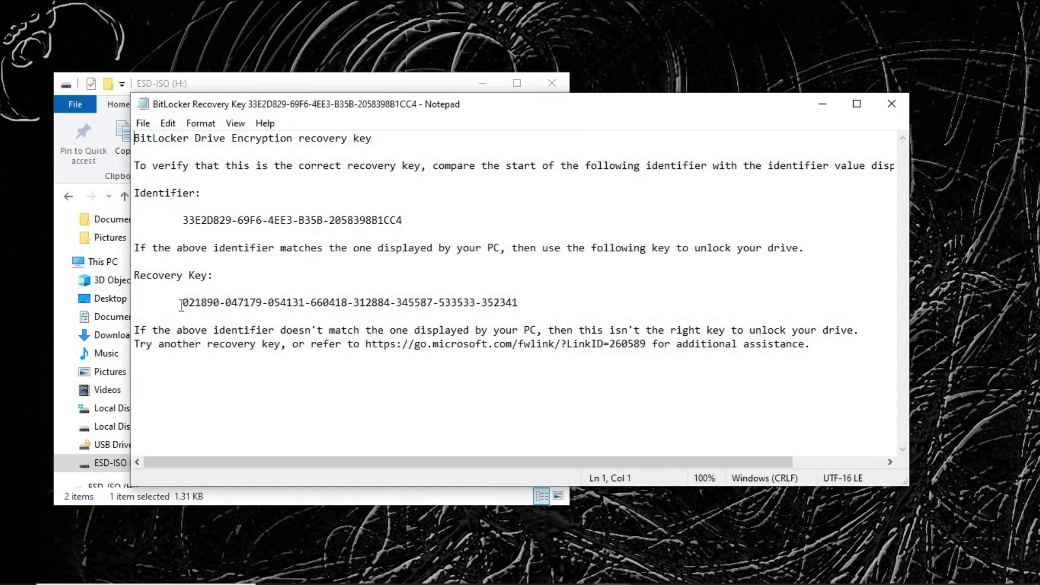
{"action": "left_click_drag", "start_coordinate": [189, 303], "coordinate": [519, 303]}
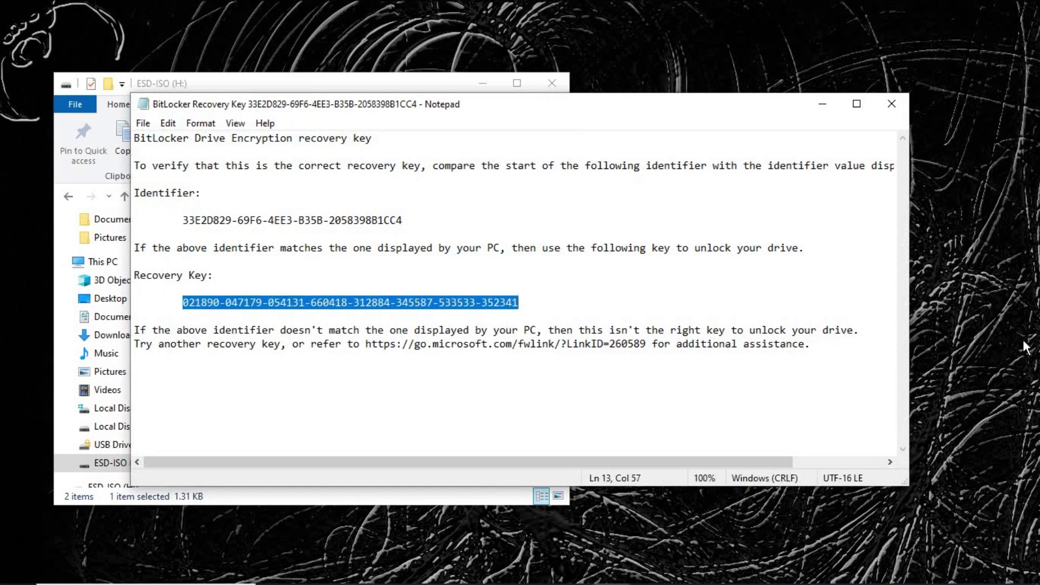
{"action": "left_click_drag", "start_coordinate": [352, 102], "coordinate": [688, 102]}
{"action": "left_click", "coordinate": [316, 82]}
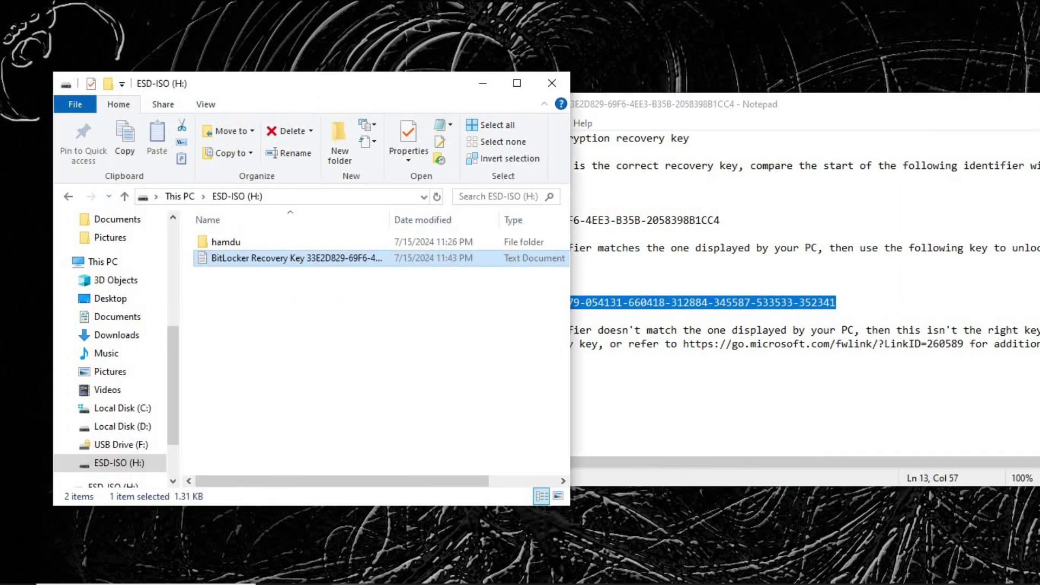
{"action": "mouse_move", "coordinate": [303, 576]}
{"action": "left_click", "coordinate": [350, 570]}
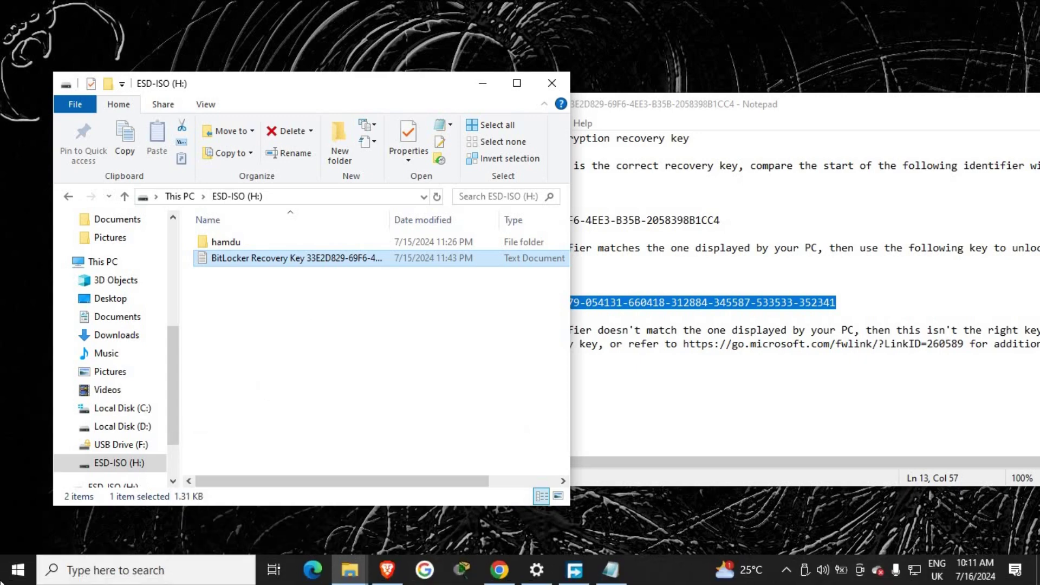
- Search for Control Panel and go to System and Security > BitLocker Drive Encryption
{"action": "key", "text": "super"}
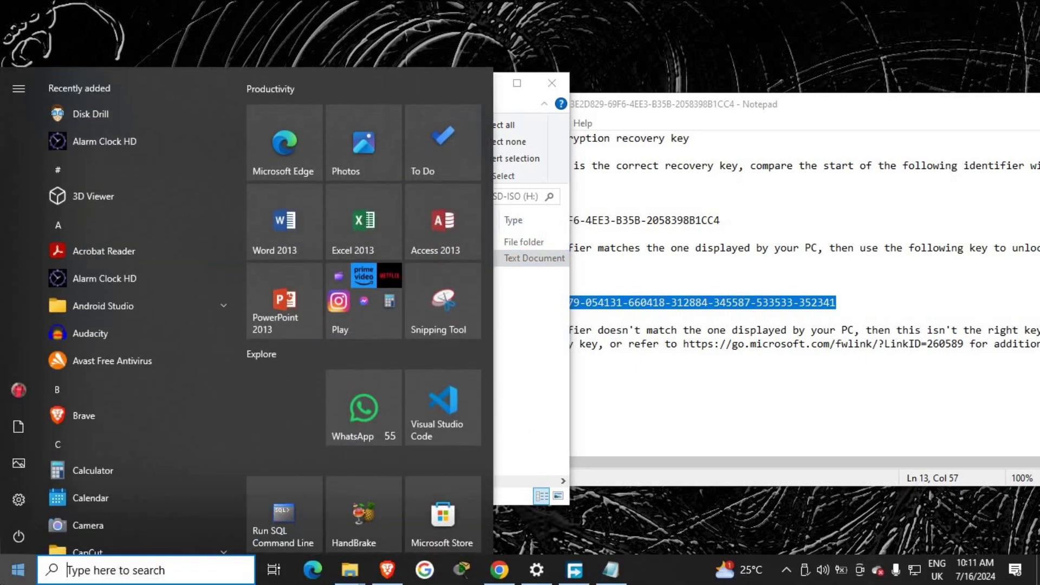
{"action": "type", "text": "coNTROL"}
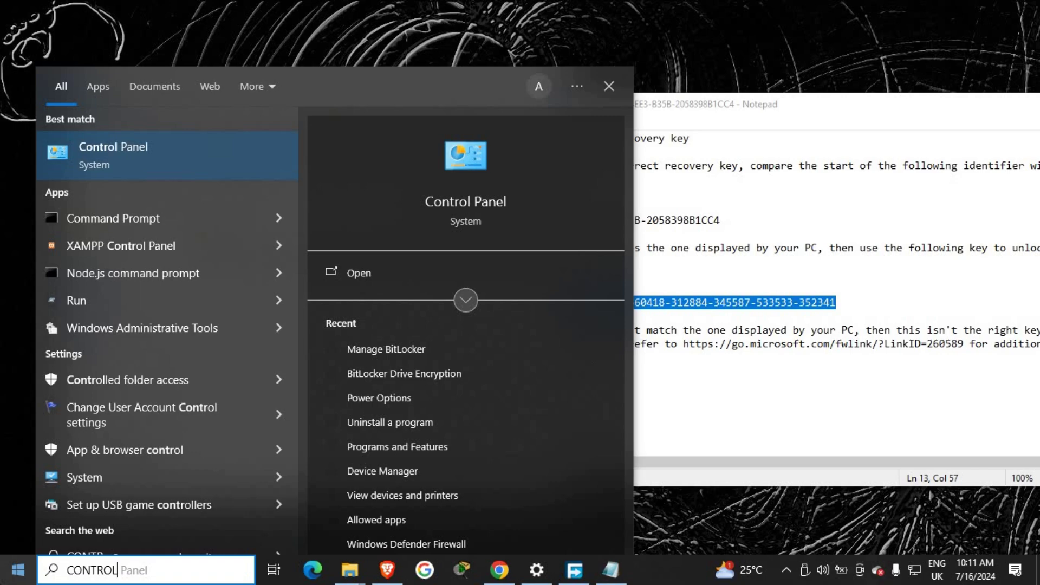
{"action": "left_click", "coordinate": [116, 162]}
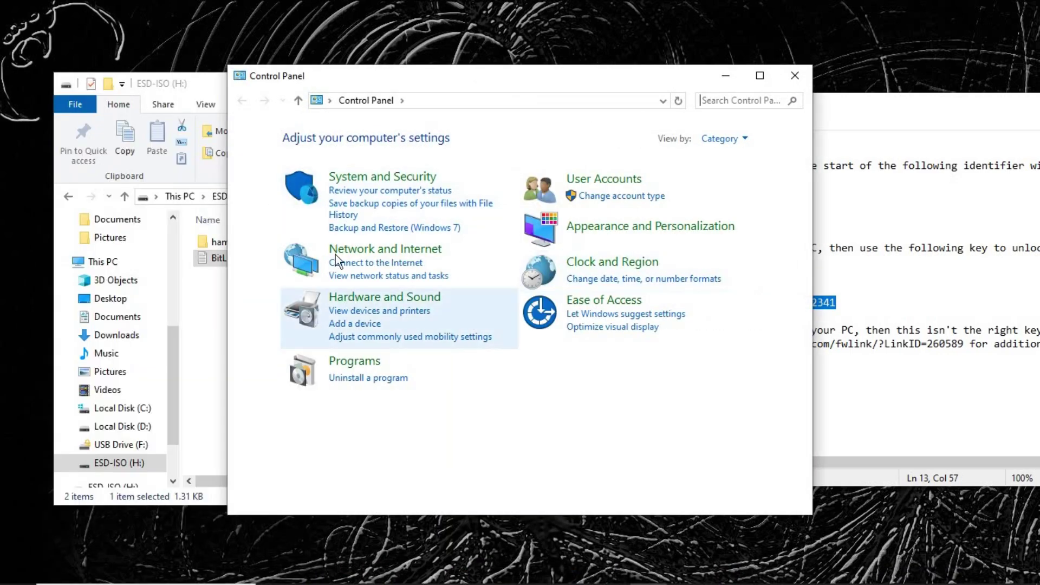
{"action": "left_click", "coordinate": [373, 177]}
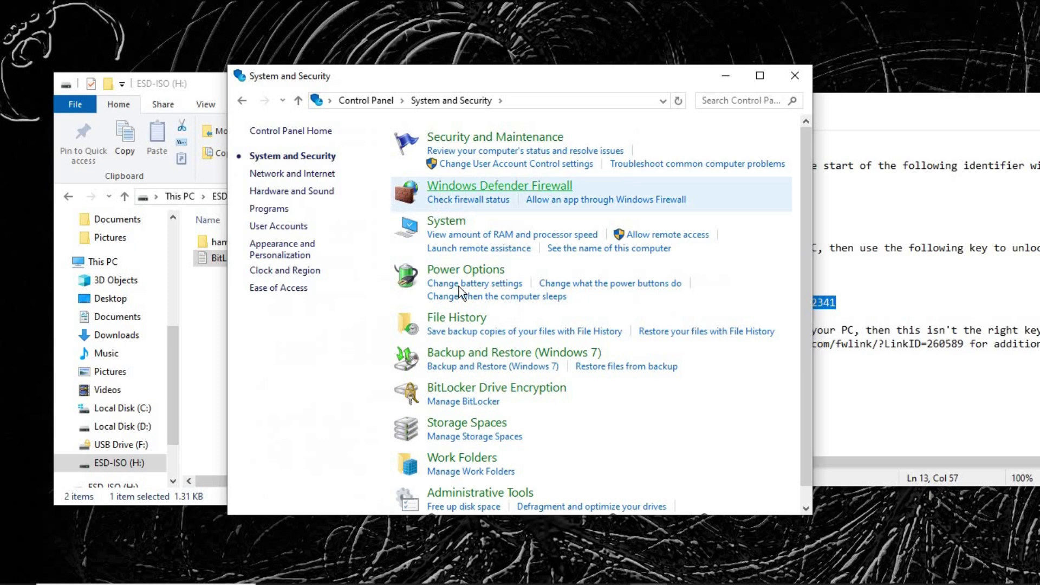
{"action": "left_click", "coordinate": [470, 401]}
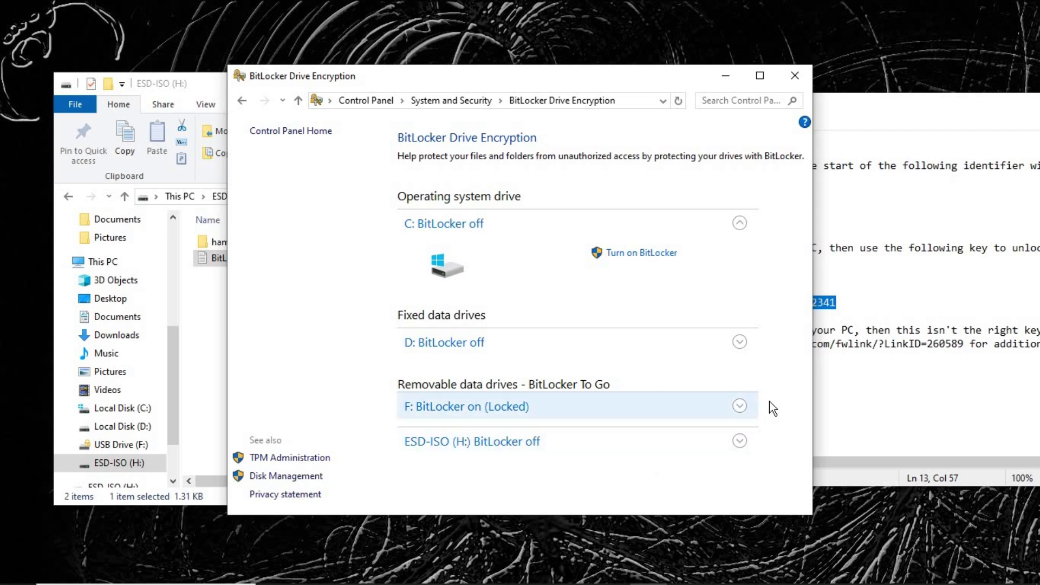
- Expand locked drive F:, start Unlock drive, then dismiss the prompt and minimize BitLocker
{"action": "left_click", "coordinate": [741, 406]}
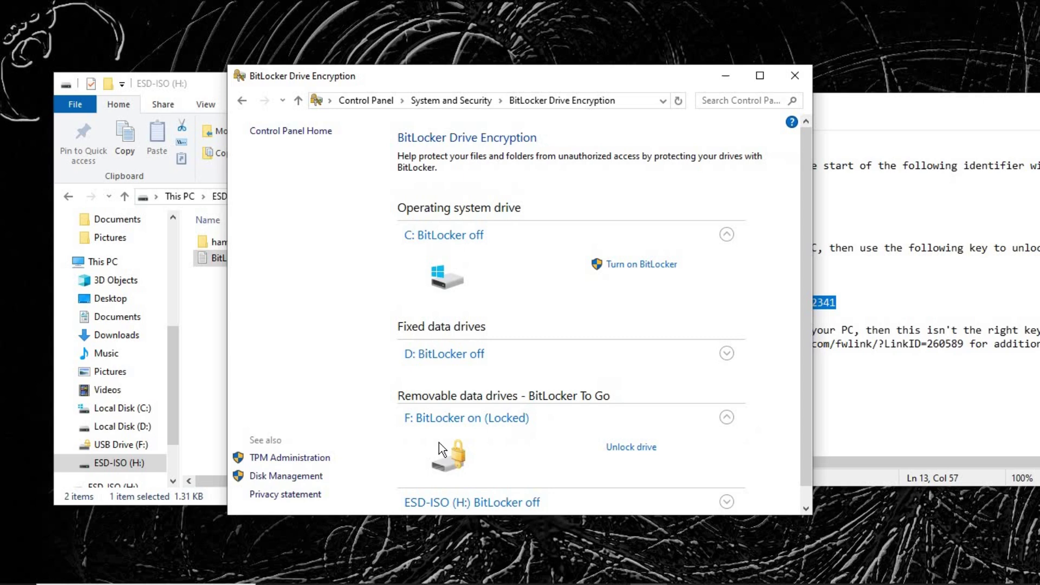
{"action": "left_click", "coordinate": [628, 451]}
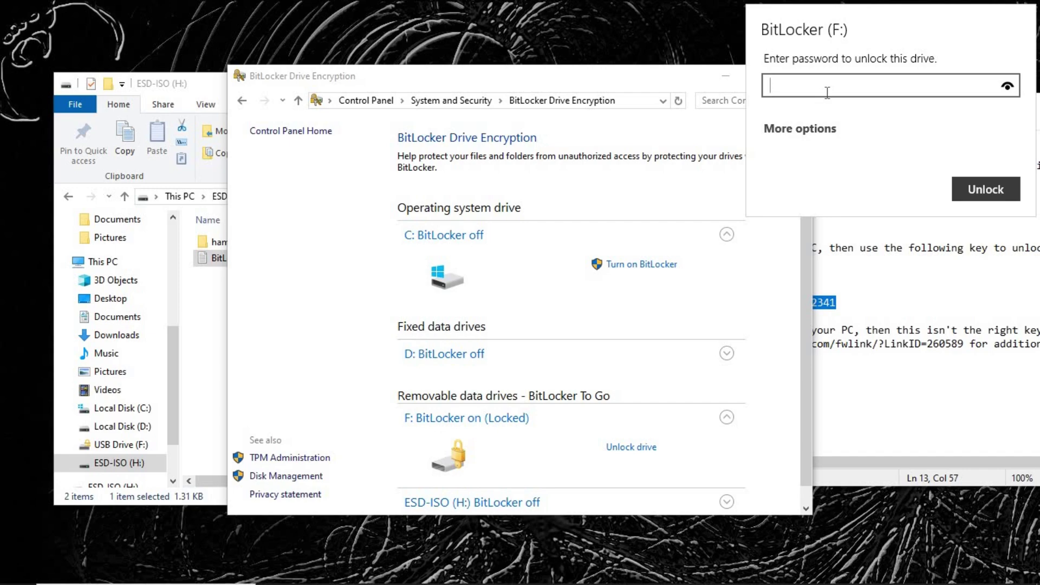
{"action": "left_click", "coordinate": [721, 77]}
{"action": "left_click", "coordinate": [720, 76]}
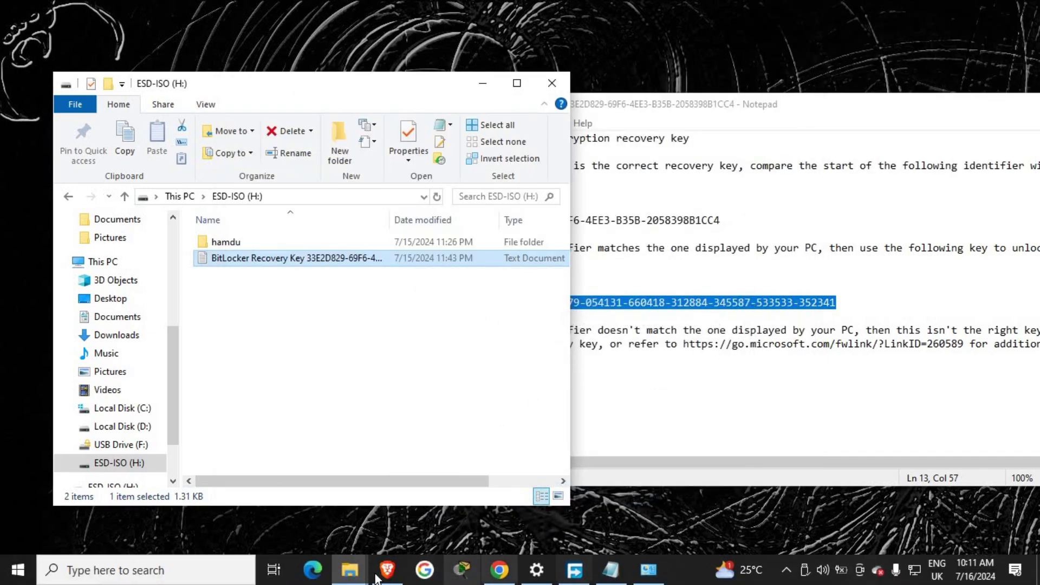
- Reopen F:'s unlock prompt, choose Enter recovery key, then close the prompt
{"action": "double_click", "coordinate": [120, 450]}
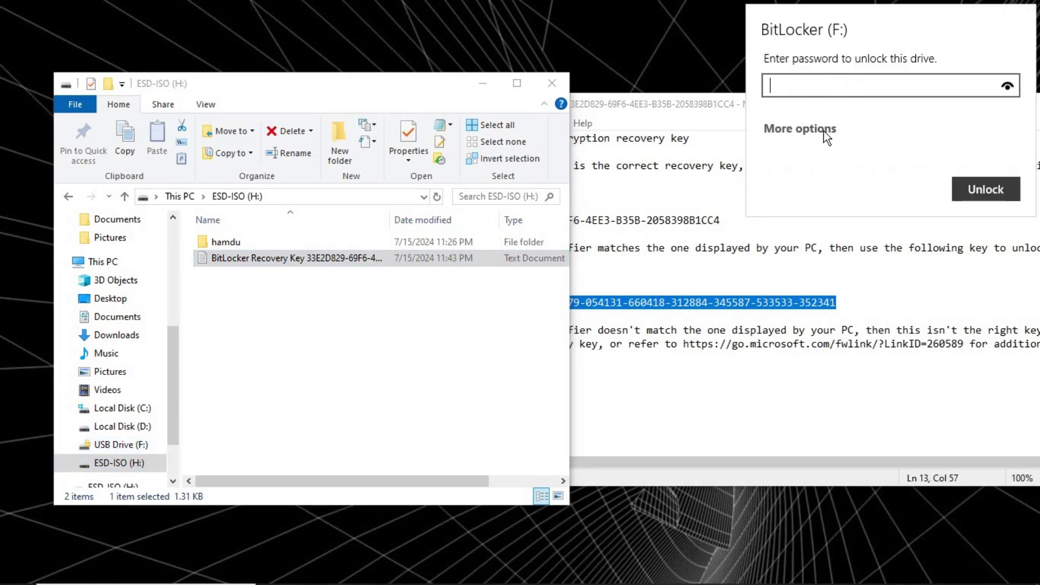
{"action": "left_click", "coordinate": [802, 129]}
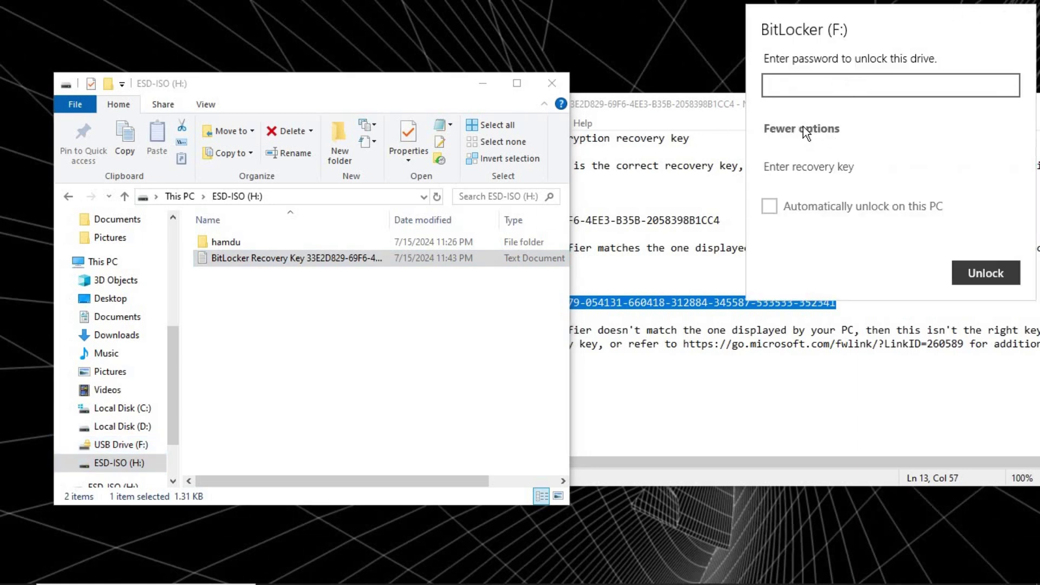
{"action": "left_click", "coordinate": [811, 175]}
{"action": "left_click", "coordinate": [546, 319]}
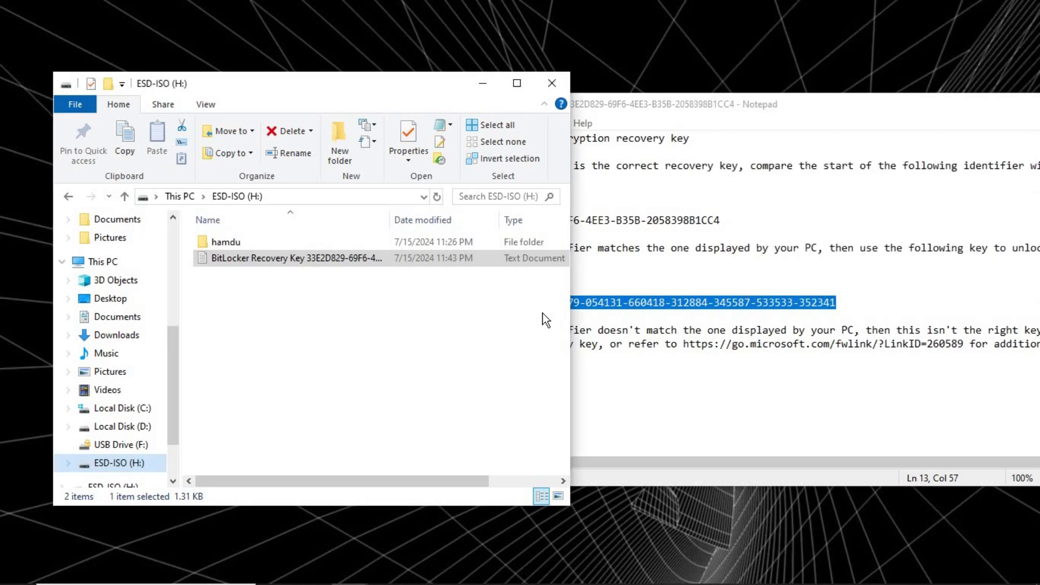
- Select the full 48-digit recovery key in Notepad and copy it
{"action": "left_click", "coordinate": [677, 302]}
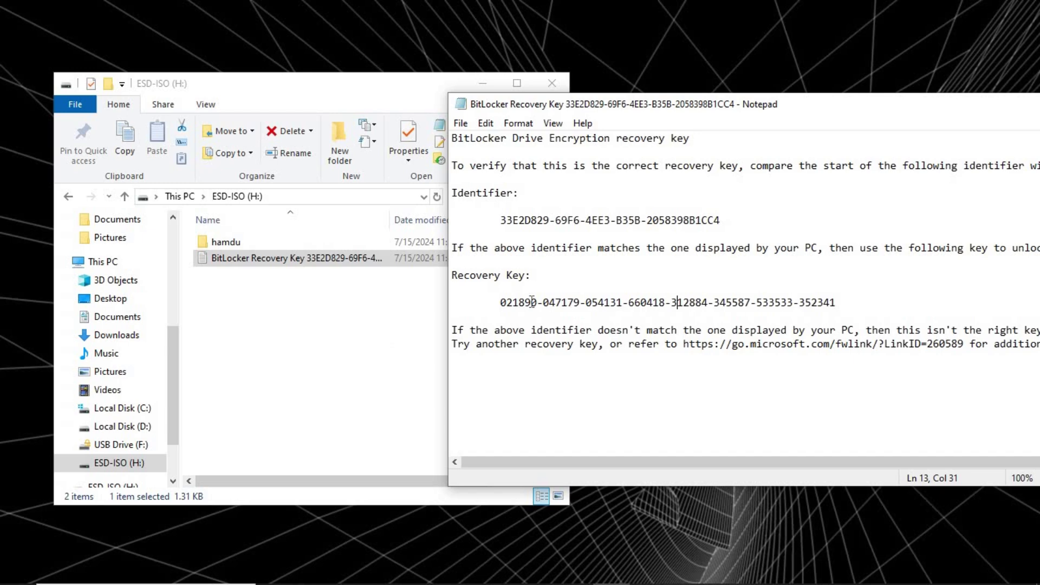
{"action": "left_click_drag", "start_coordinate": [499, 303], "coordinate": [839, 302]}
{"action": "right_click", "coordinate": [764, 299]}
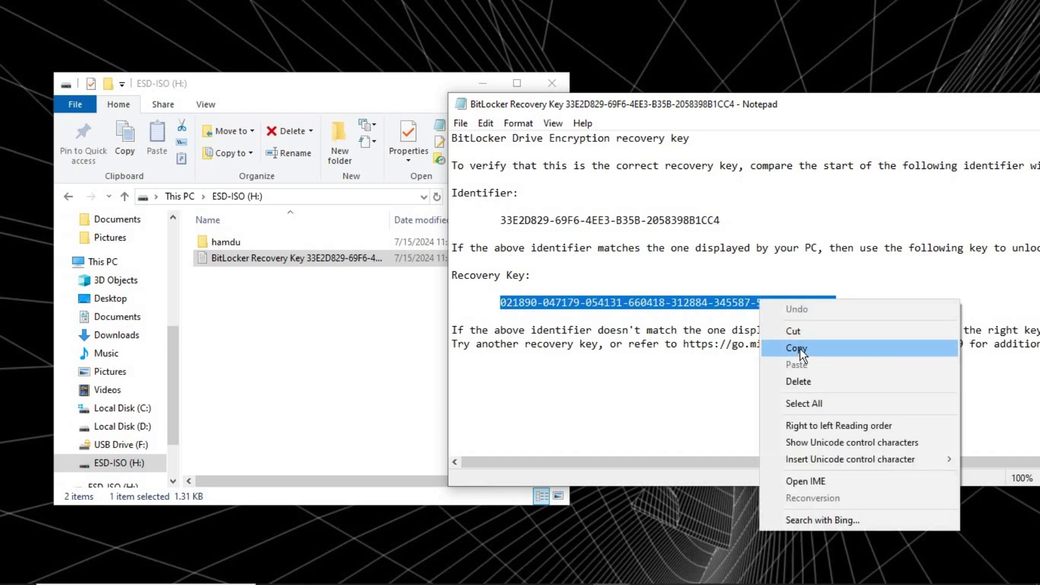
{"action": "left_click", "coordinate": [804, 346]}
- Paste the copied recovery key into F:'s Enter recovery key prompt and return to This PC
{"action": "left_click", "coordinate": [142, 444]}
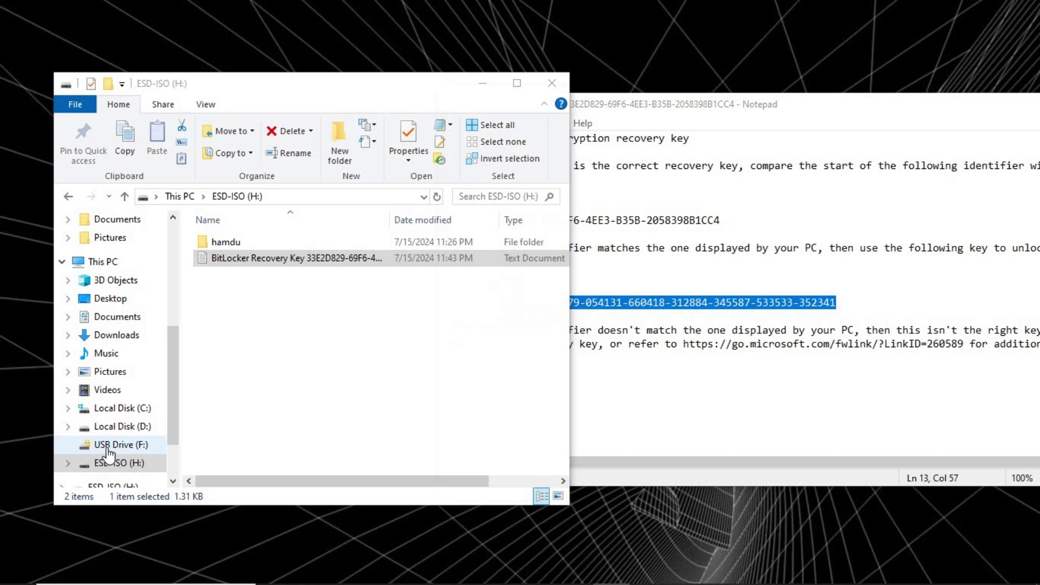
{"action": "left_click", "coordinate": [777, 126]}
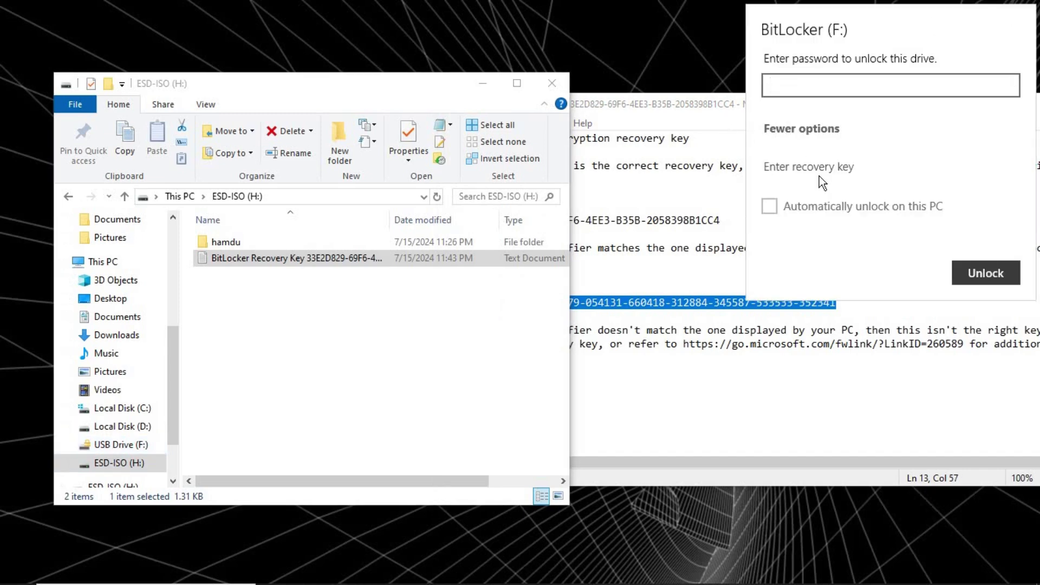
{"action": "left_click", "coordinate": [808, 166]}
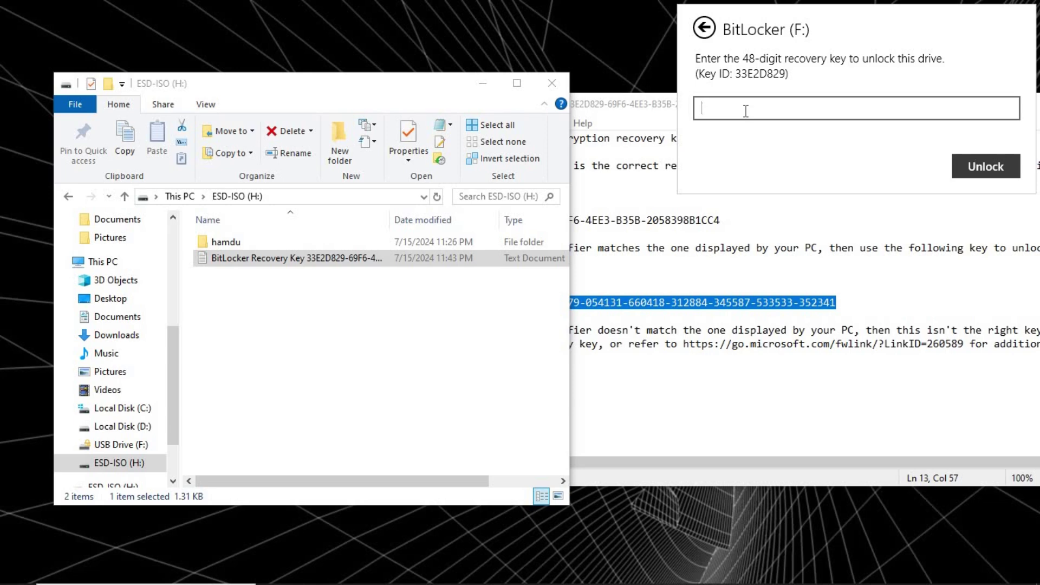
{"action": "key", "text": "ctrl+v"}
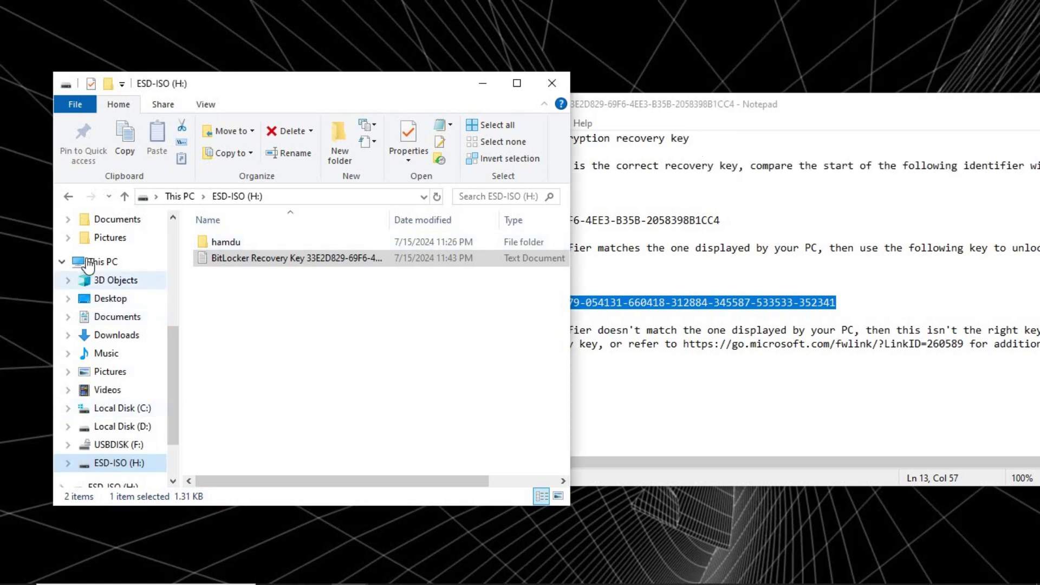
{"action": "left_click", "coordinate": [105, 261]}
{"action": "left_click", "coordinate": [301, 420]}
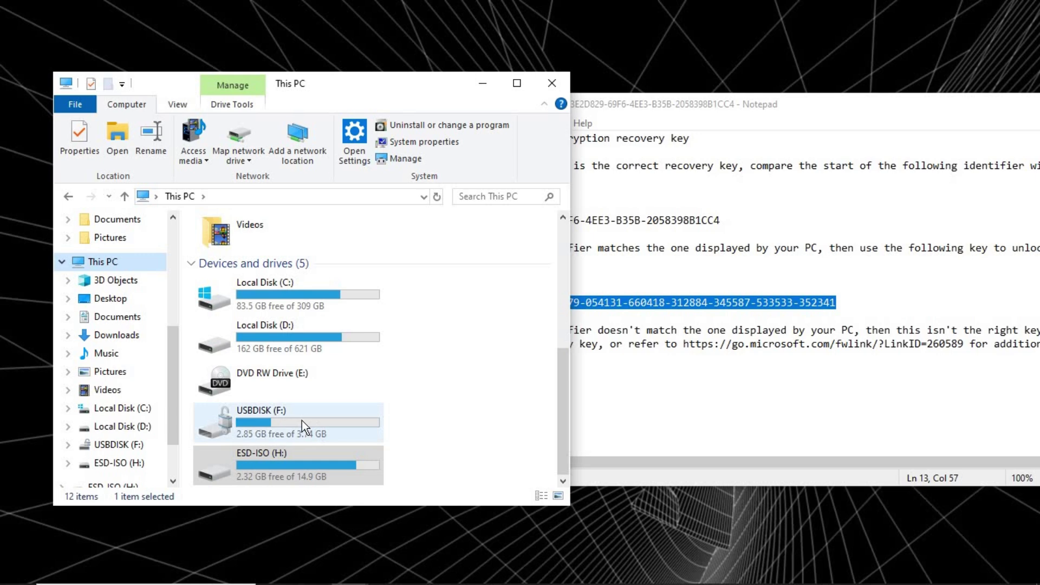
{"action": "double_click", "coordinate": [255, 425]}
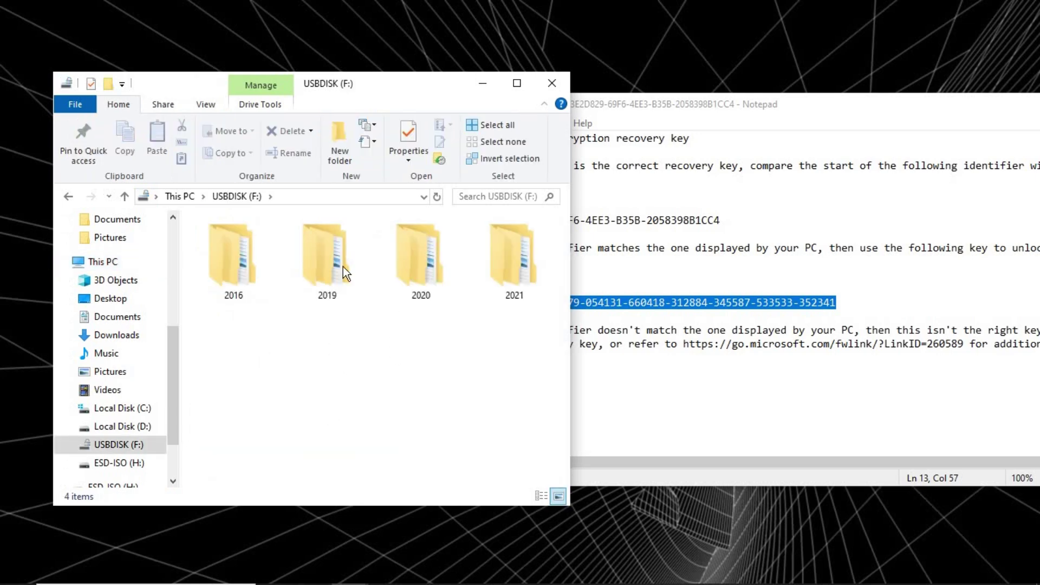
{"action": "left_click", "coordinate": [65, 197]}
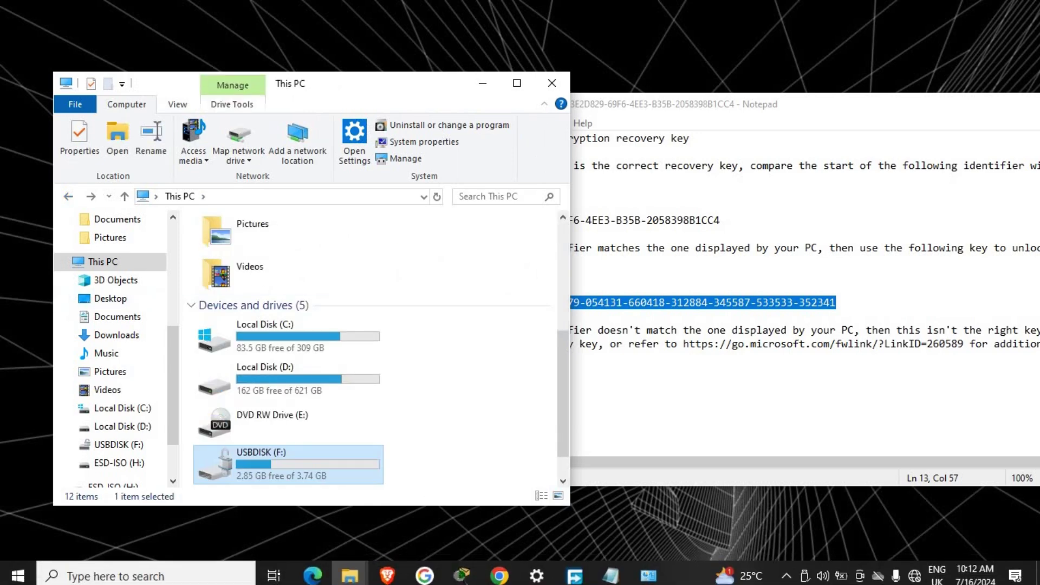
- Move the BitLocker Drive Encryption window aside so the This PC drive list is visible
{"action": "left_click", "coordinate": [649, 574]}
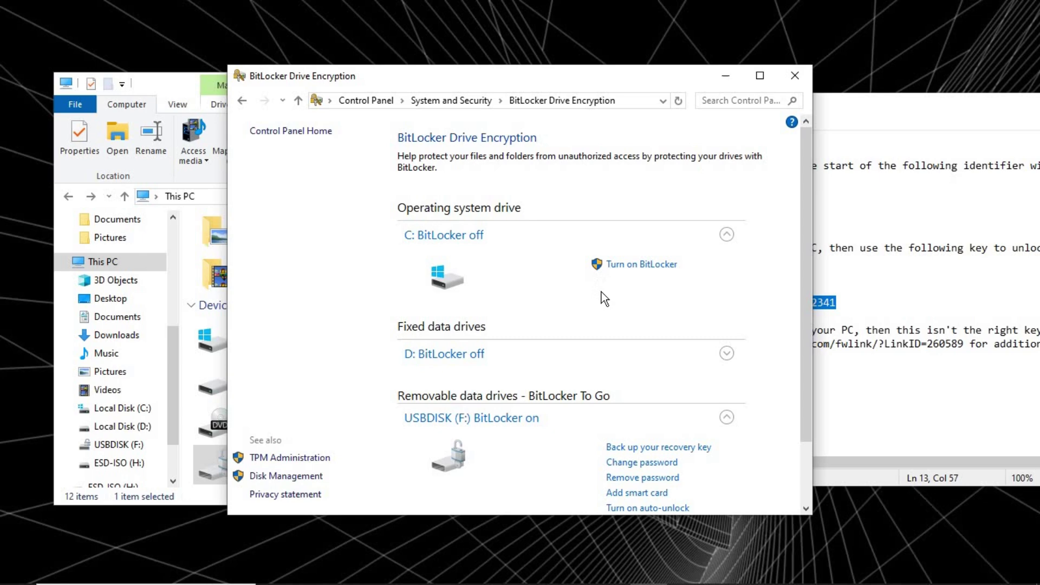
{"action": "scroll", "coordinate": [603, 294], "scroll_direction": "down", "scroll_amount": 2}
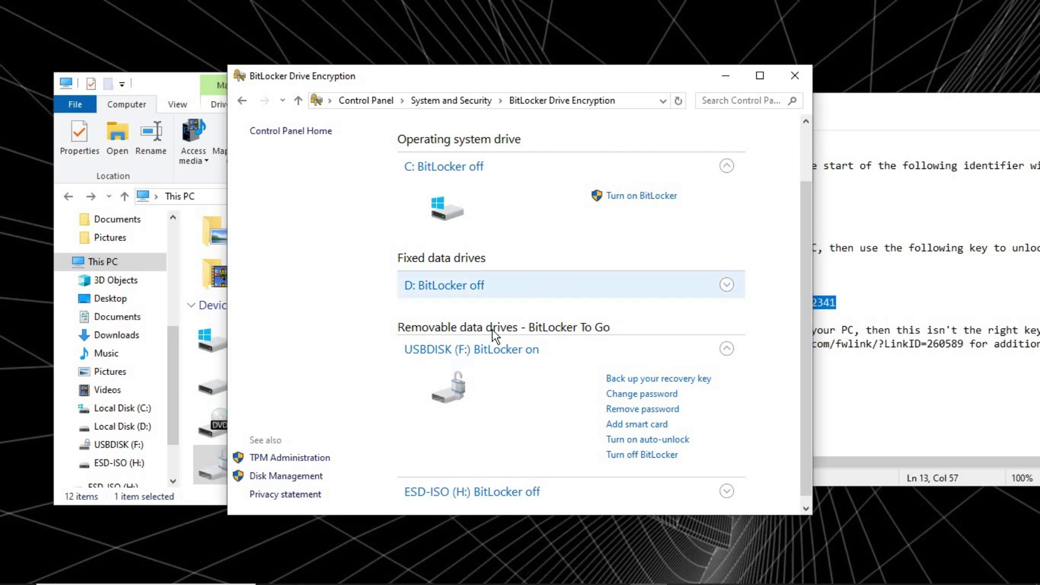
{"action": "left_click_drag", "start_coordinate": [460, 86], "coordinate": [566, 84]}
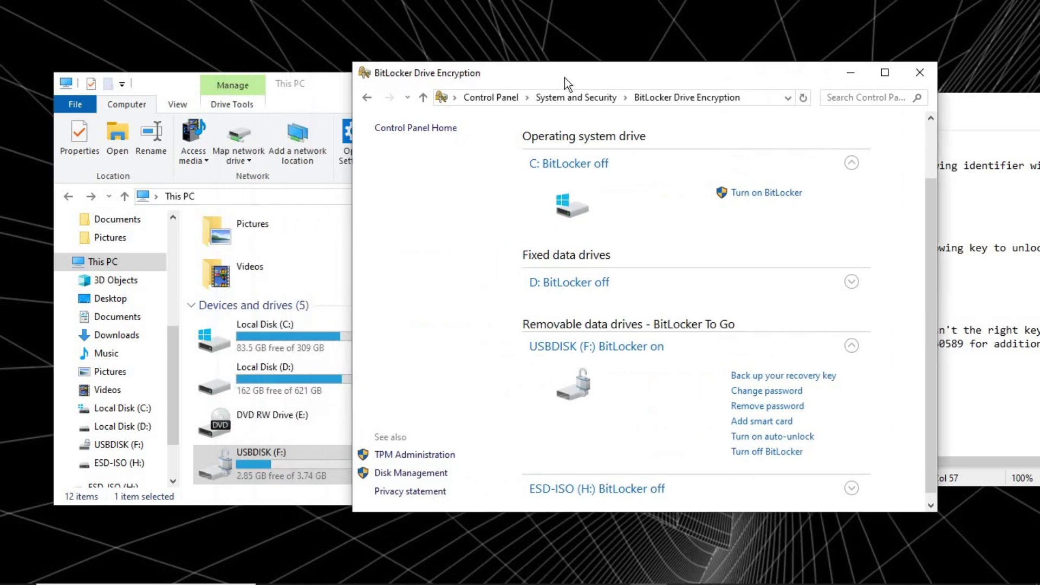
{"action": "left_click", "coordinate": [314, 372]}
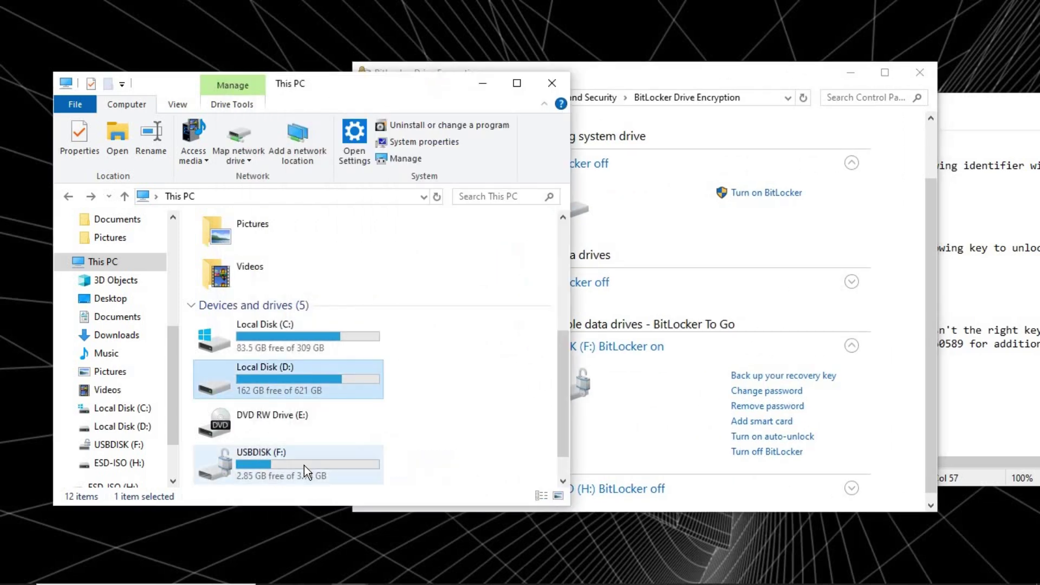
- Open Manage BitLocker from USBDISK (F:)'s right-click menu
{"action": "left_click", "coordinate": [271, 469]}
{"action": "right_click", "coordinate": [269, 470]}
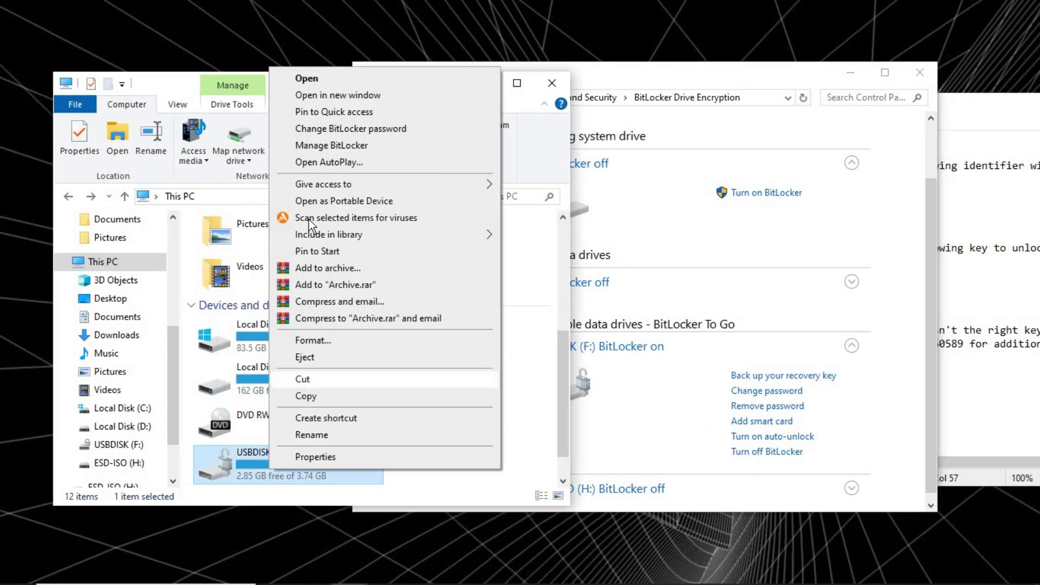
{"action": "left_click", "coordinate": [349, 147]}
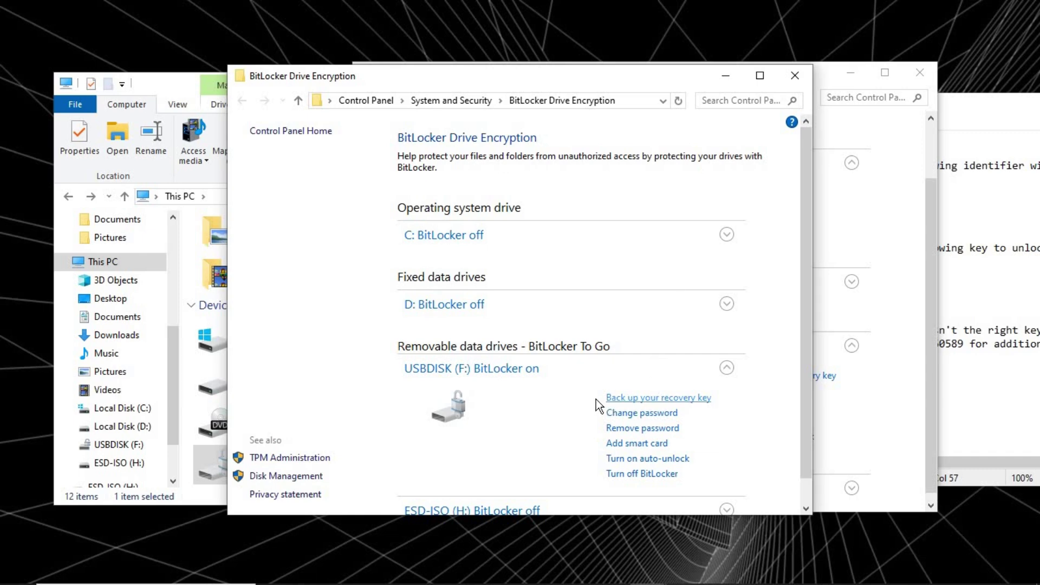
{"action": "scroll", "coordinate": [596, 399], "scroll_direction": "down", "scroll_amount": 1}
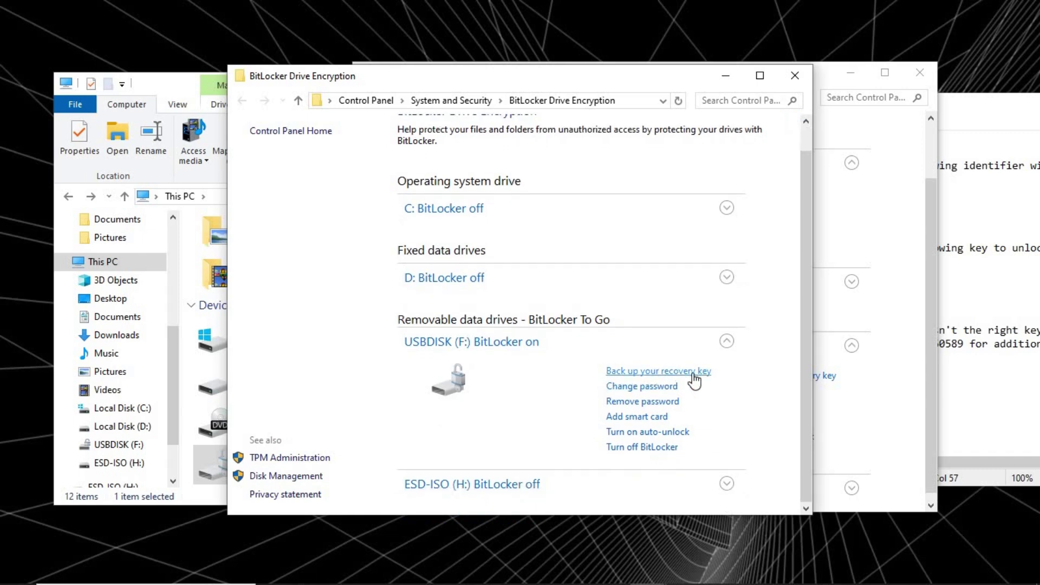
{"action": "left_click", "coordinate": [637, 392]}
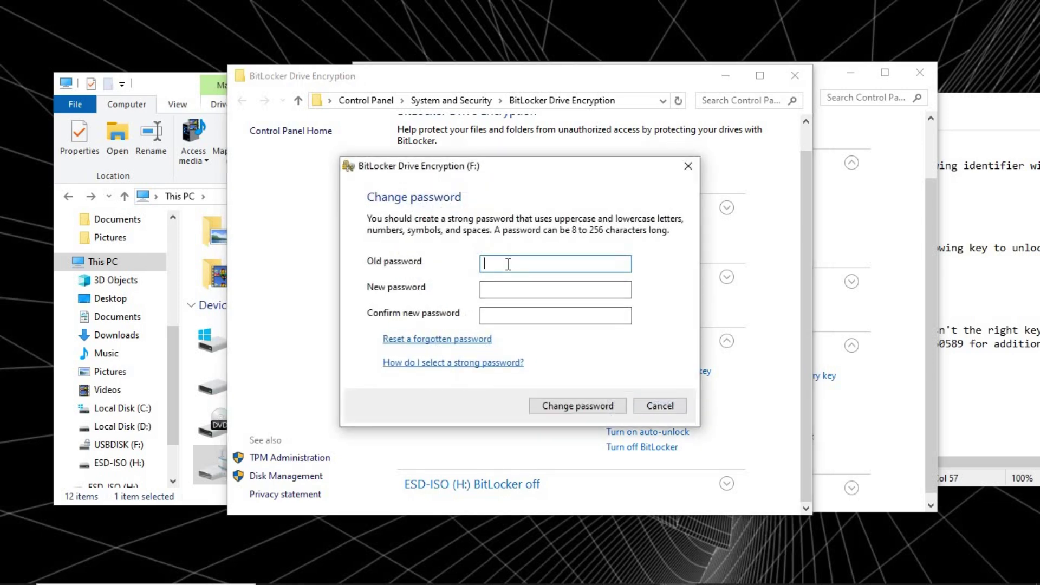
{"action": "left_click", "coordinate": [422, 345]}
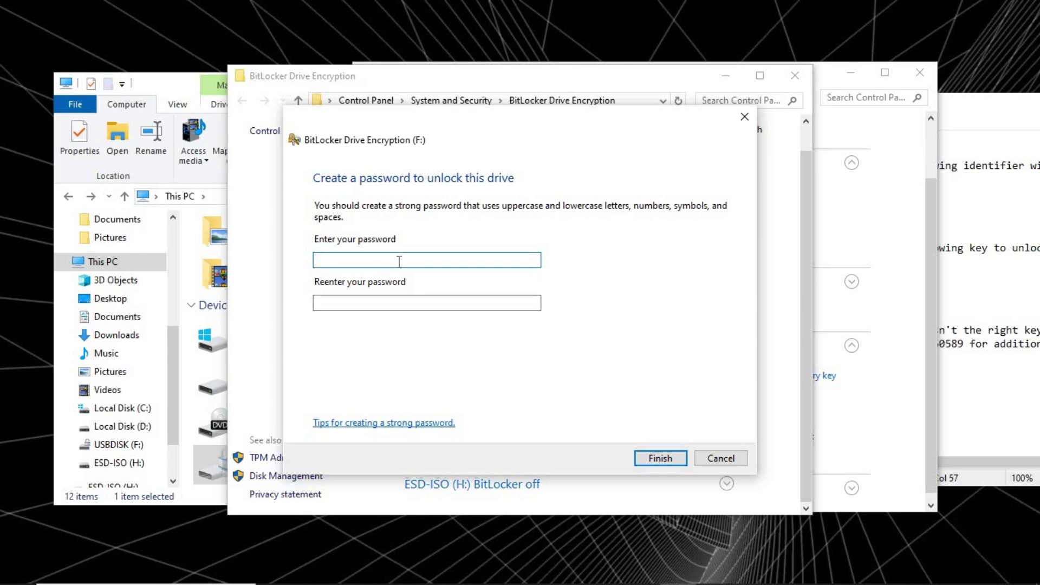
{"action": "left_click", "coordinate": [403, 303]}
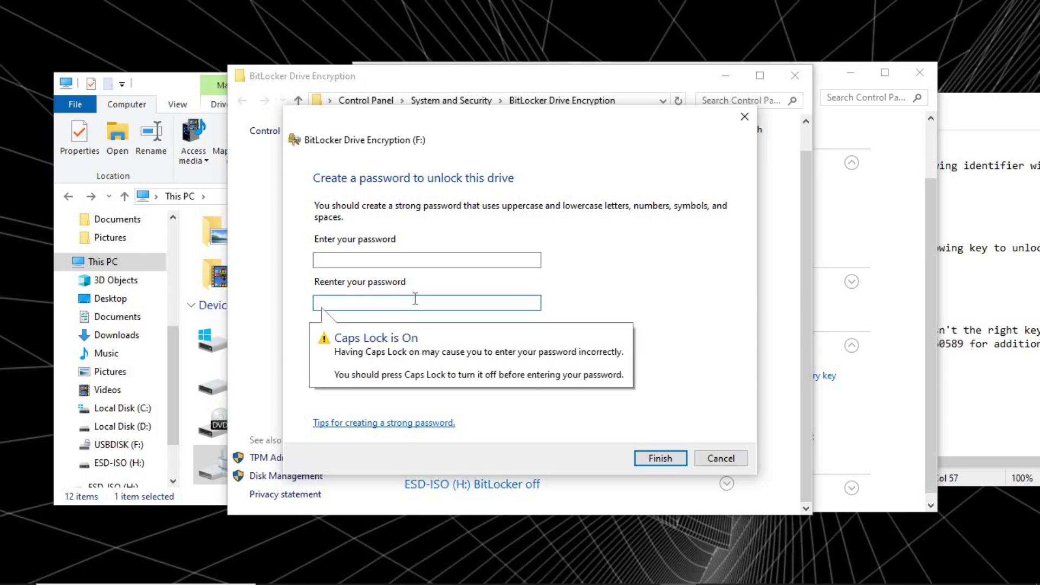
{"action": "left_click", "coordinate": [730, 460]}
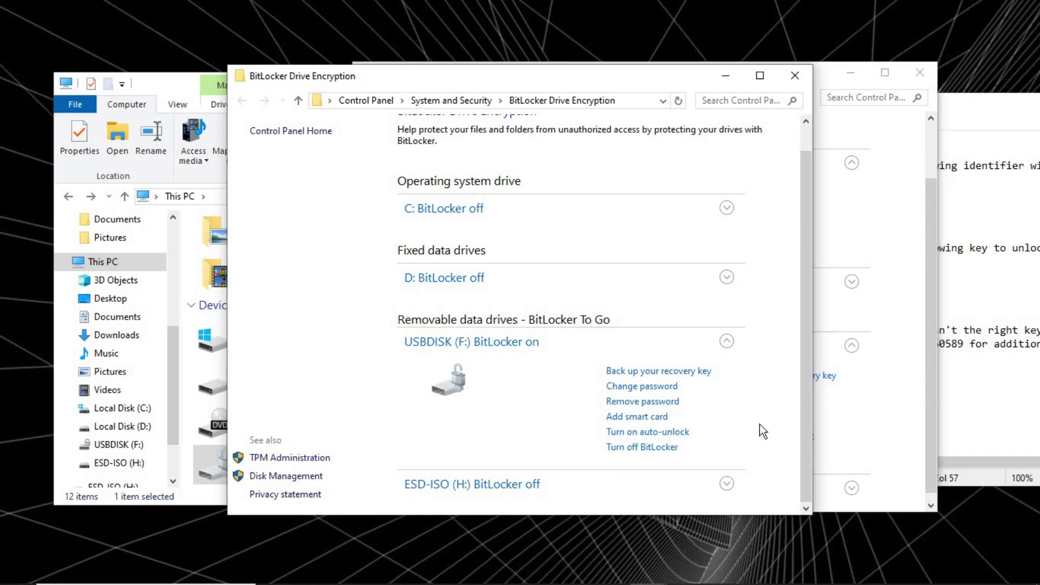
- Turn off BitLocker for USBDISK (F:), confirm decryption, and close the completion notice
{"action": "left_click", "coordinate": [632, 447]}
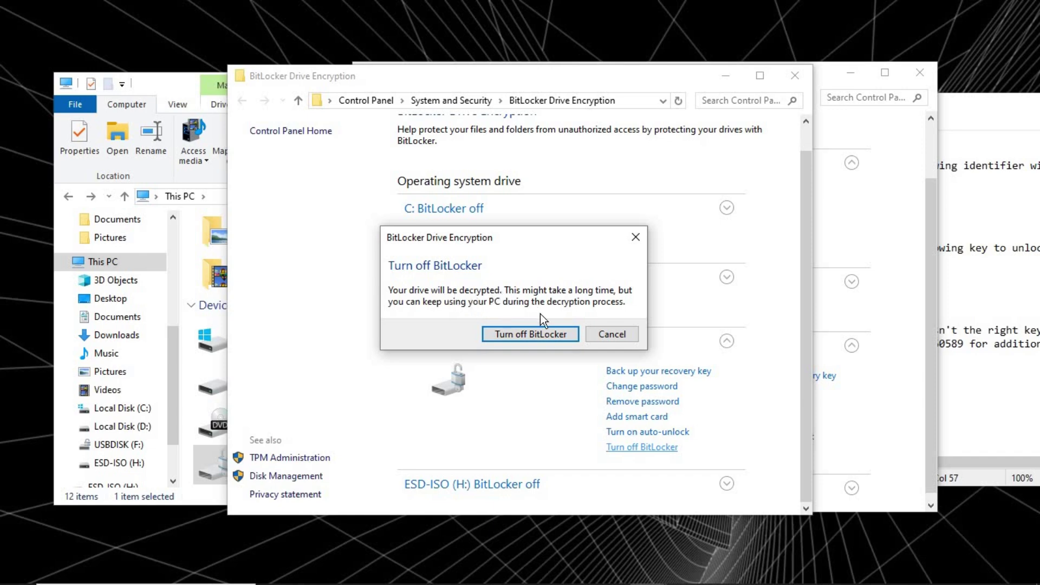
{"action": "left_click", "coordinate": [522, 341]}
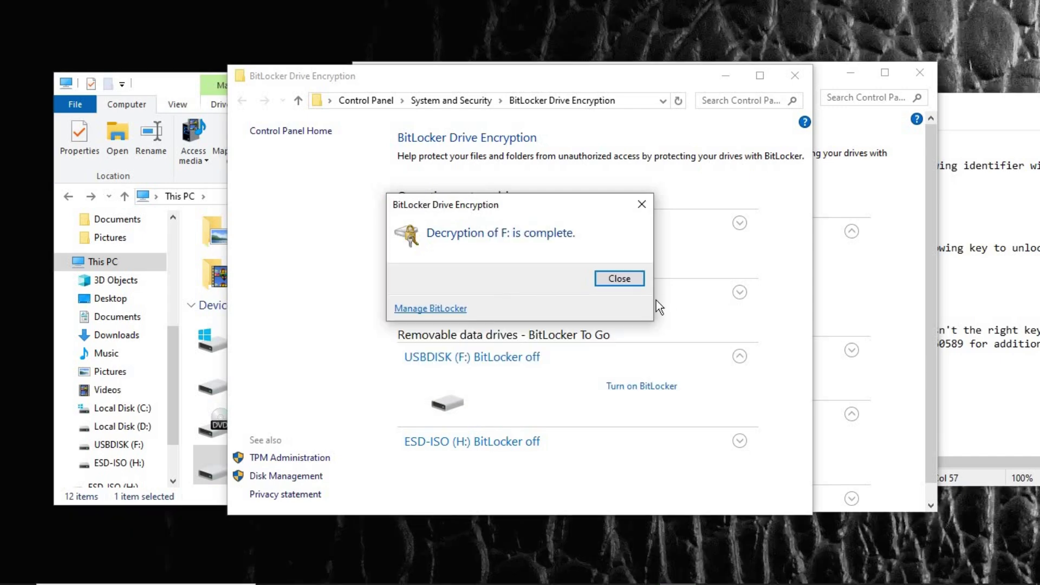
{"action": "left_click", "coordinate": [624, 282]}
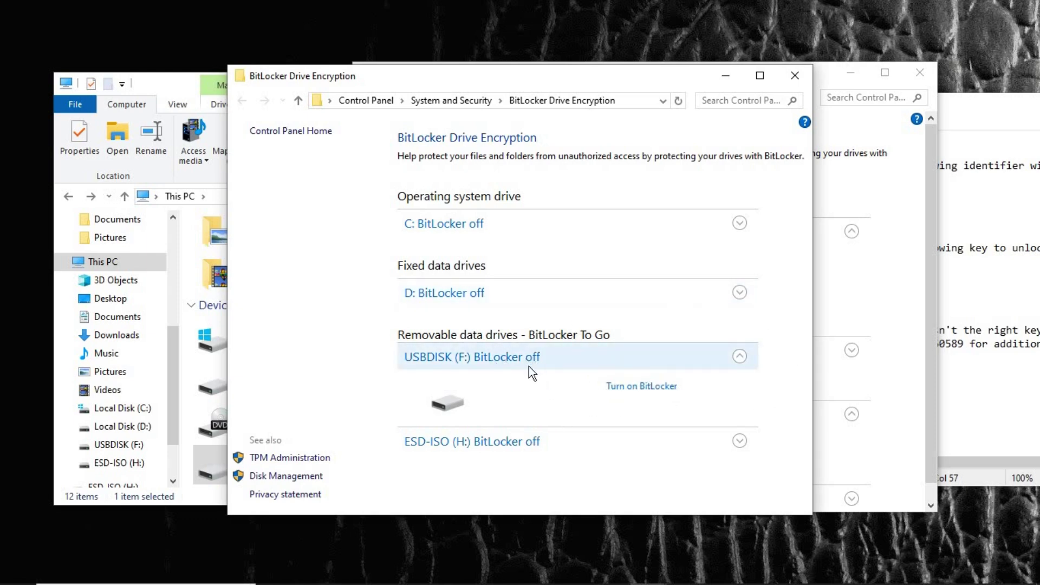
- Close both leftover BitLocker Drive Encryption windows and clear the drive selection
{"action": "left_click", "coordinate": [797, 75]}
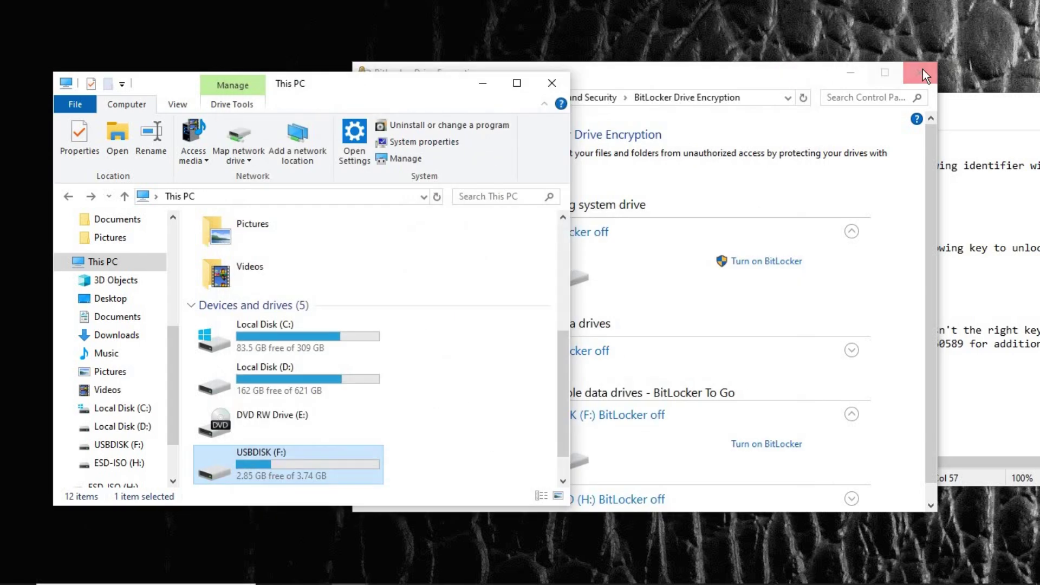
{"action": "left_click", "coordinate": [920, 73]}
{"action": "left_click", "coordinate": [457, 379]}
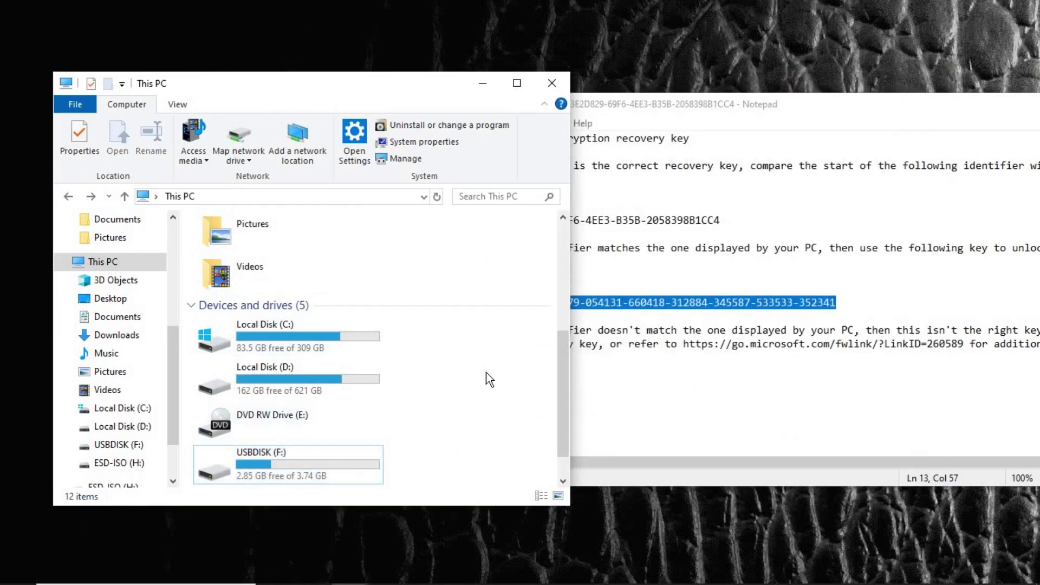
{"action": "scroll", "coordinate": [277, 438], "scroll_direction": "down", "scroll_amount": 1}
{"action": "left_click", "coordinate": [353, 425]}
{"action": "left_click", "coordinate": [469, 408]}
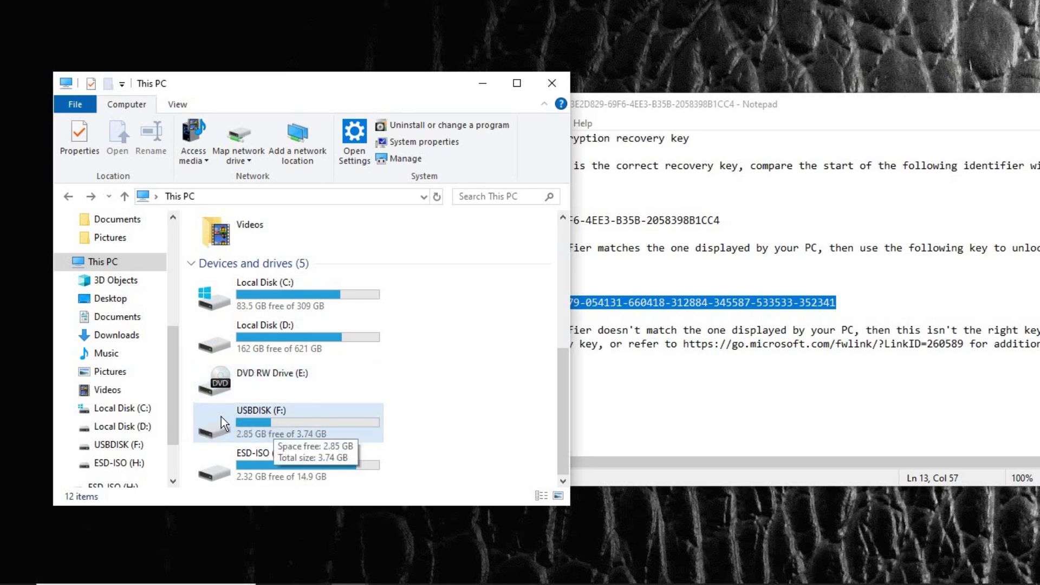
- Eject ESD-ISO (H:), choosing Continue despite files in use
{"action": "right_click", "coordinate": [258, 467]}
{"action": "left_click", "coordinate": [302, 349]}
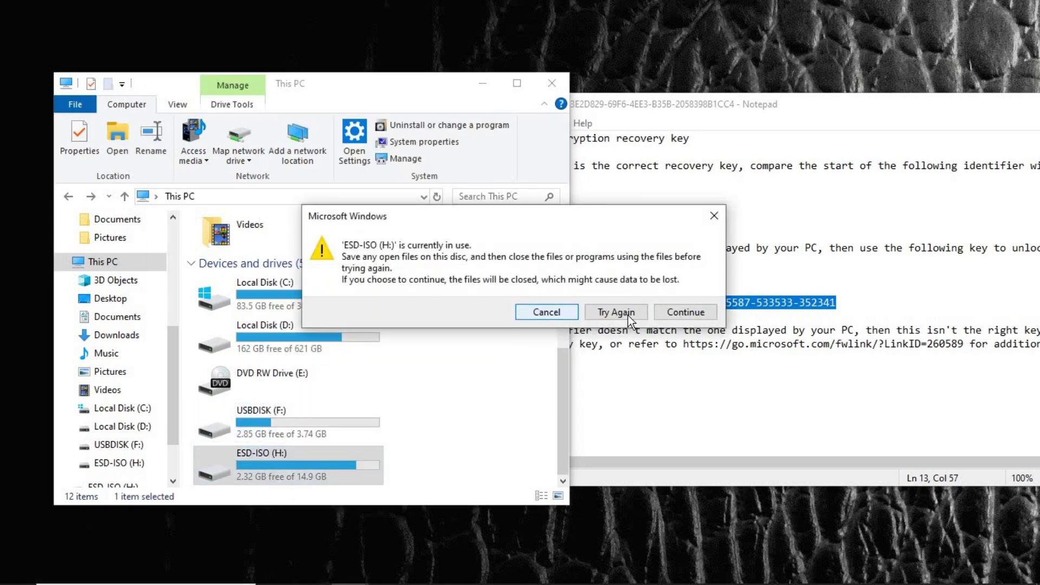
{"action": "left_click", "coordinate": [686, 312]}
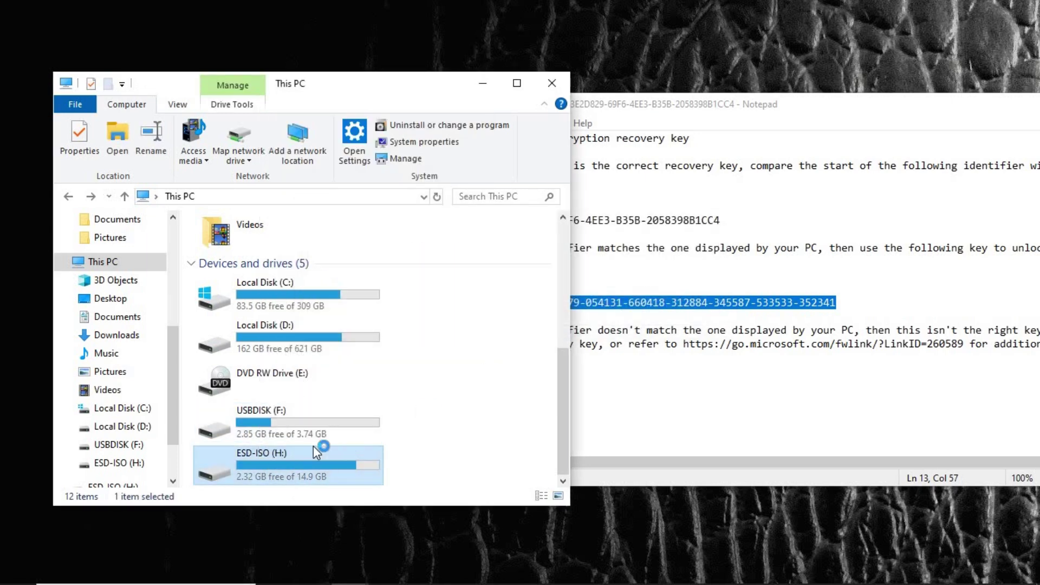
{"action": "right_click", "coordinate": [253, 418]}
{"action": "left_click", "coordinate": [432, 460]}
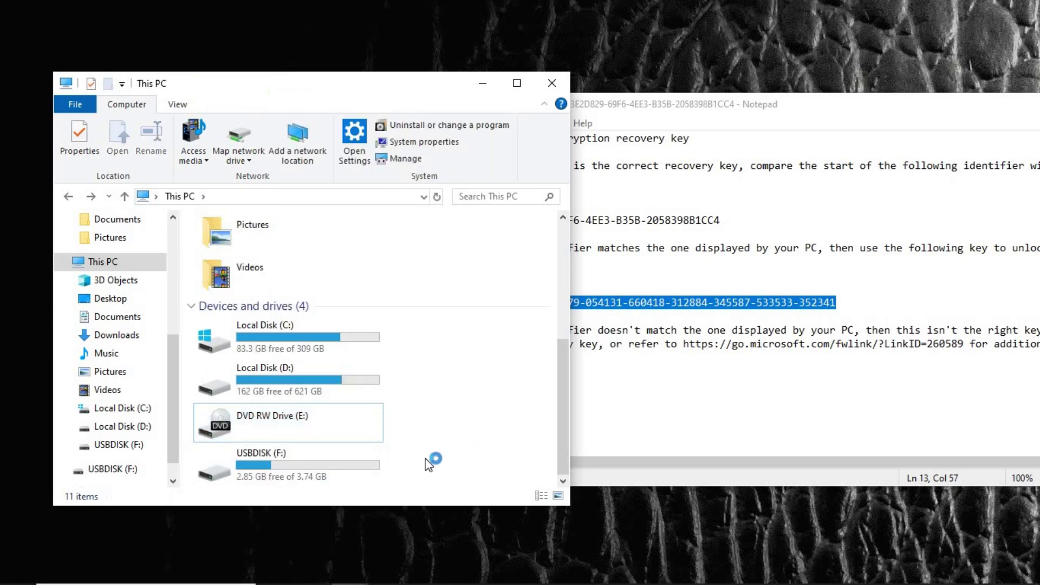
- Open USBDISK (F:) to confirm it opens without an unlock prompt, then return to This PC
{"action": "left_click", "coordinate": [275, 481]}
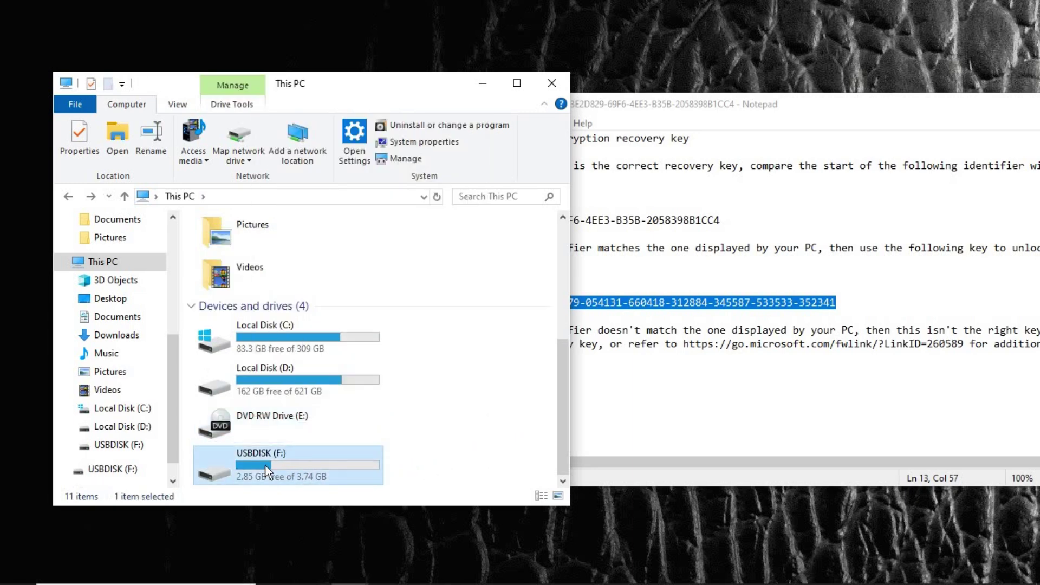
{"action": "right_click", "coordinate": [265, 466]}
{"action": "left_click", "coordinate": [307, 351]}
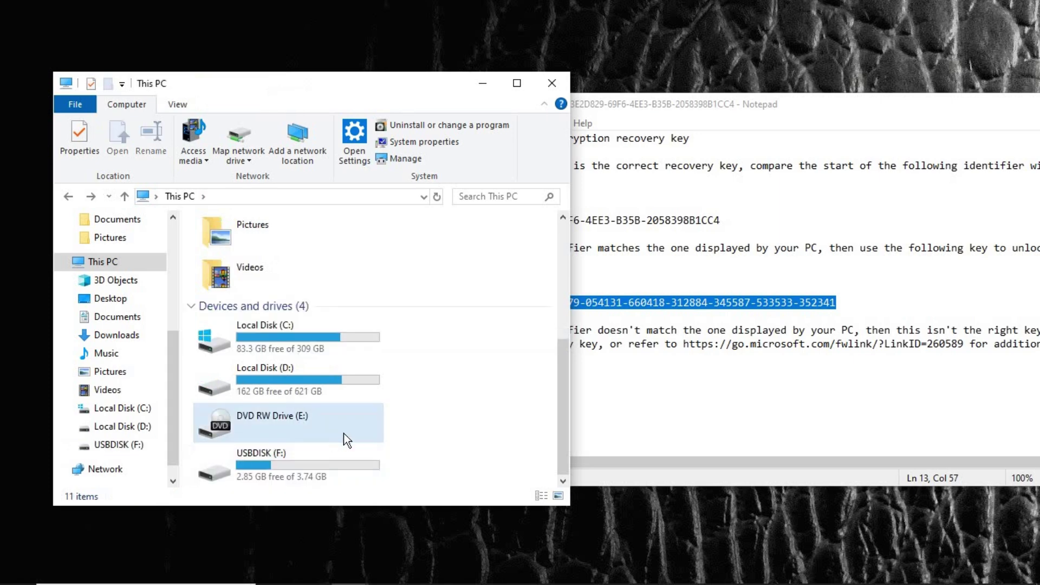
{"action": "left_click", "coordinate": [269, 469]}
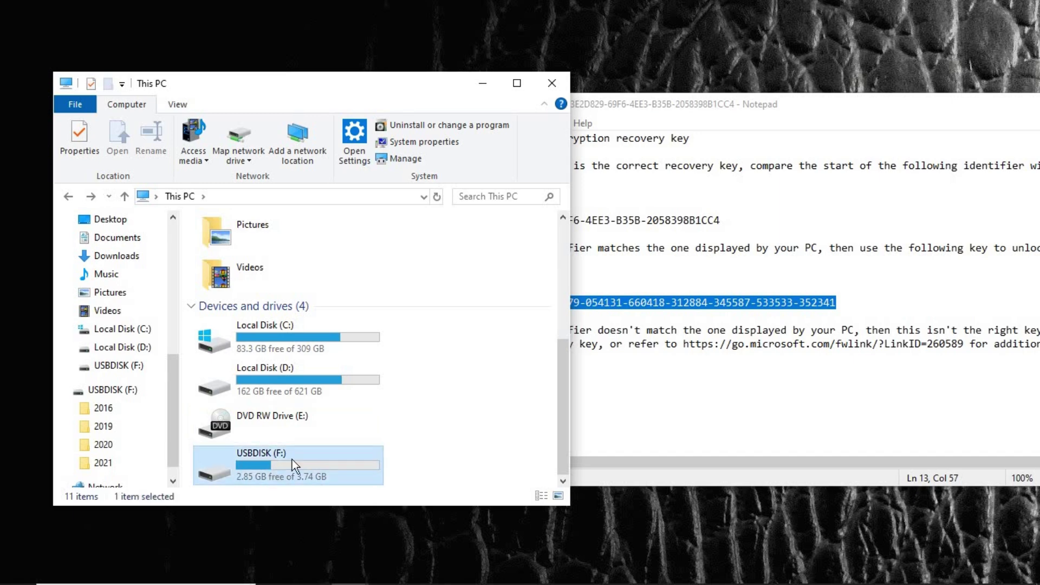
{"action": "double_click", "coordinate": [262, 464]}
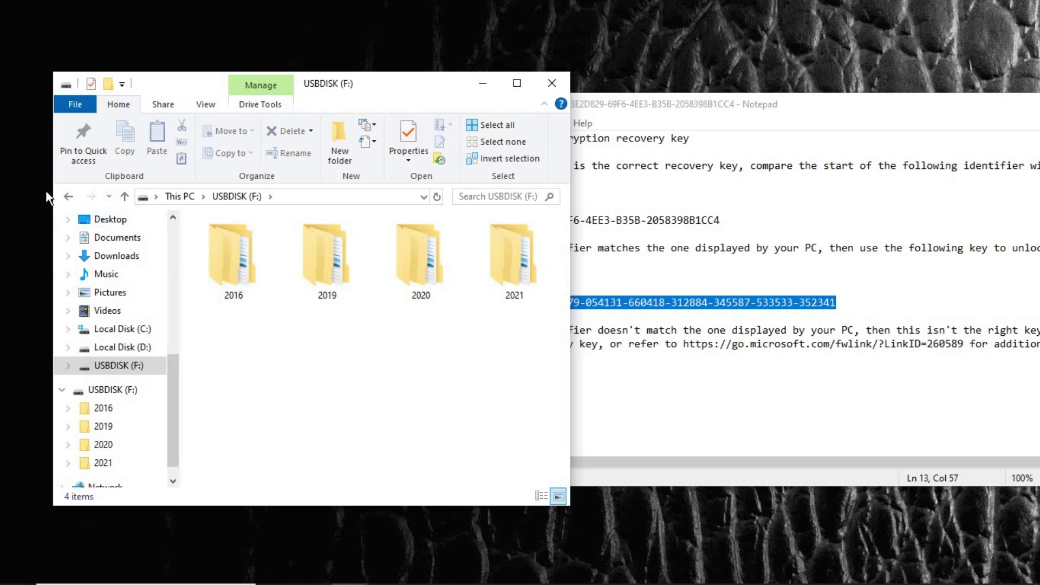
{"action": "left_click", "coordinate": [69, 195]}
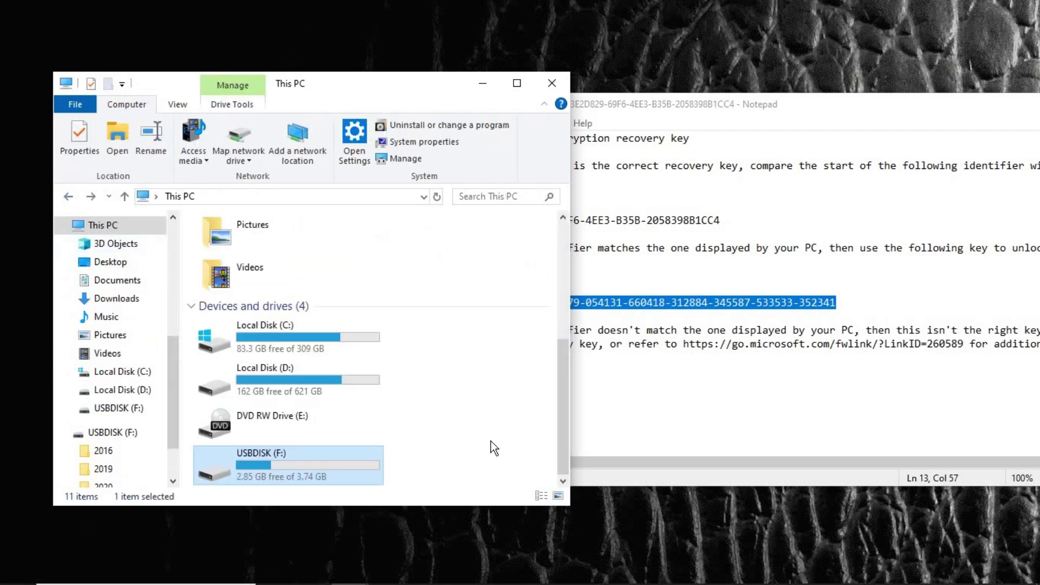